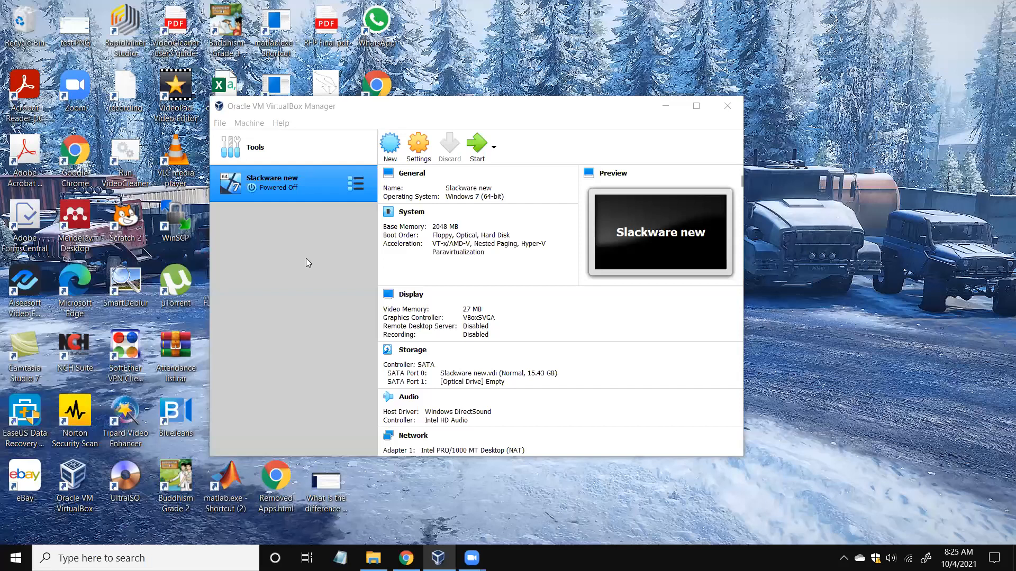
# Focus the VirtualBox Manager window, which lists the existing 'Slackware new' machine.
pyautogui.click(306, 258)
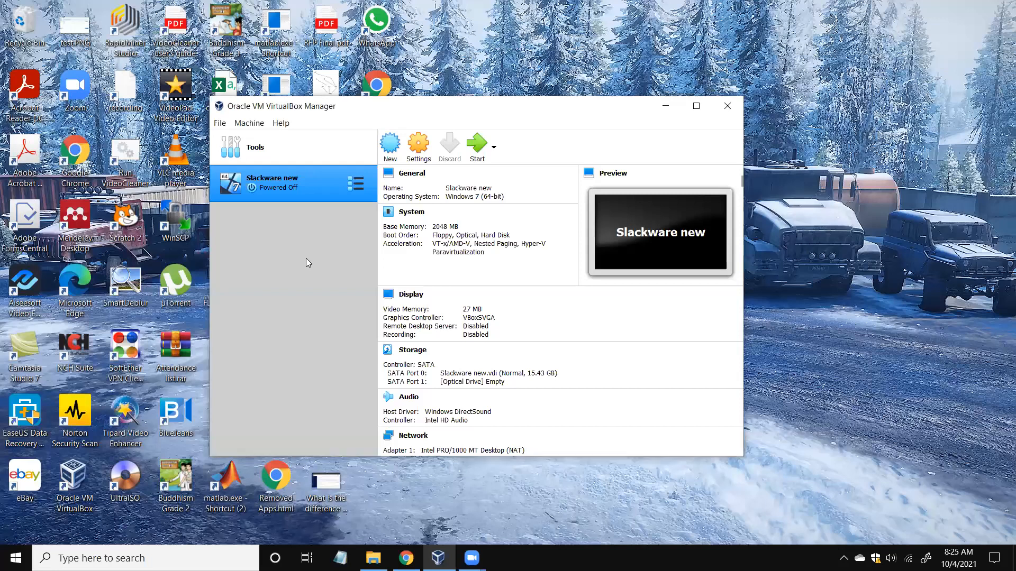
# Start a new VM named Slackware 14 with type Linux and version Linux 2.6 / 3.x / 4.x (64-bit).
pyautogui.click(390, 154)
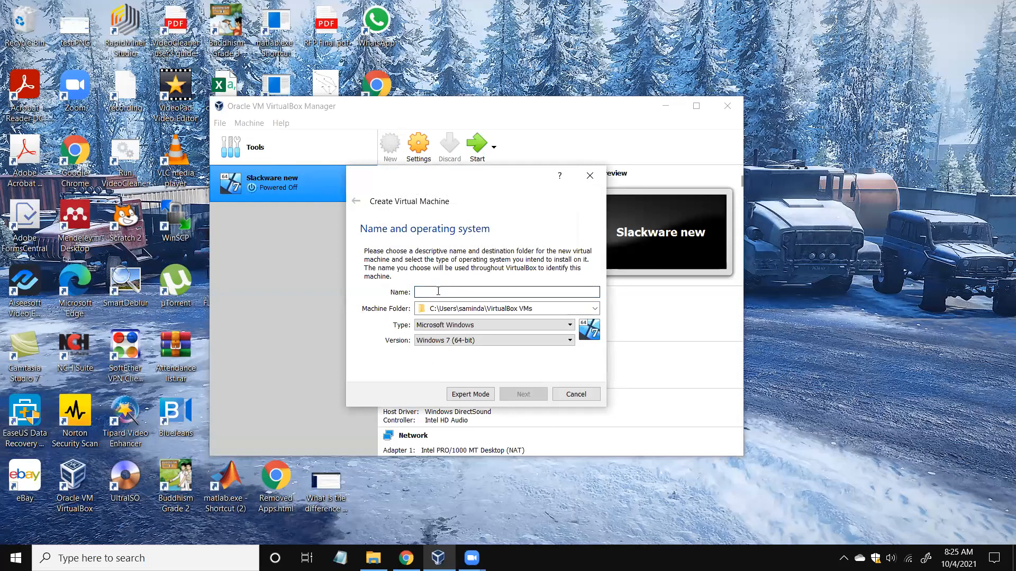
pyautogui.write('Sla')
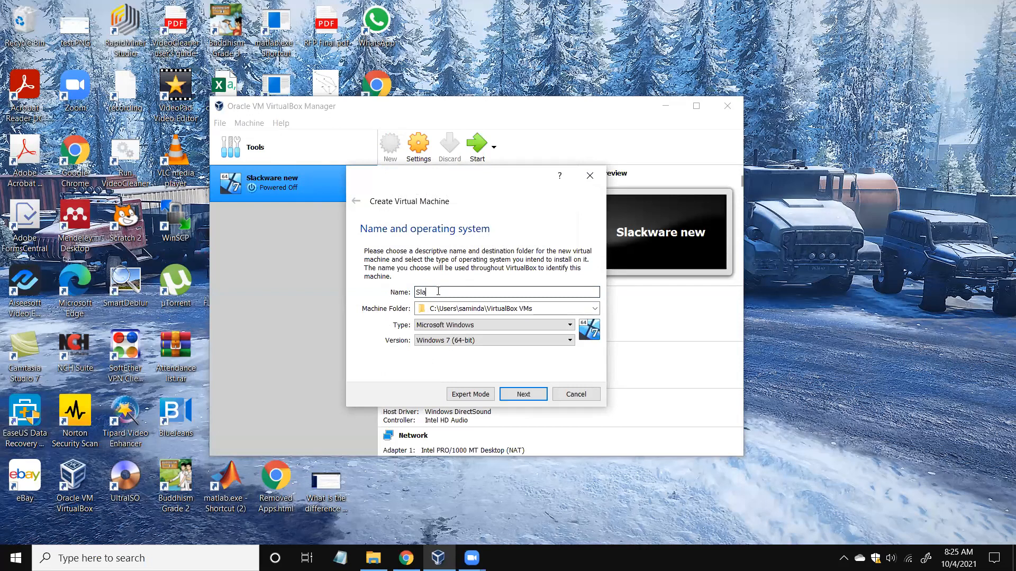
pyautogui.write('ckware 14')
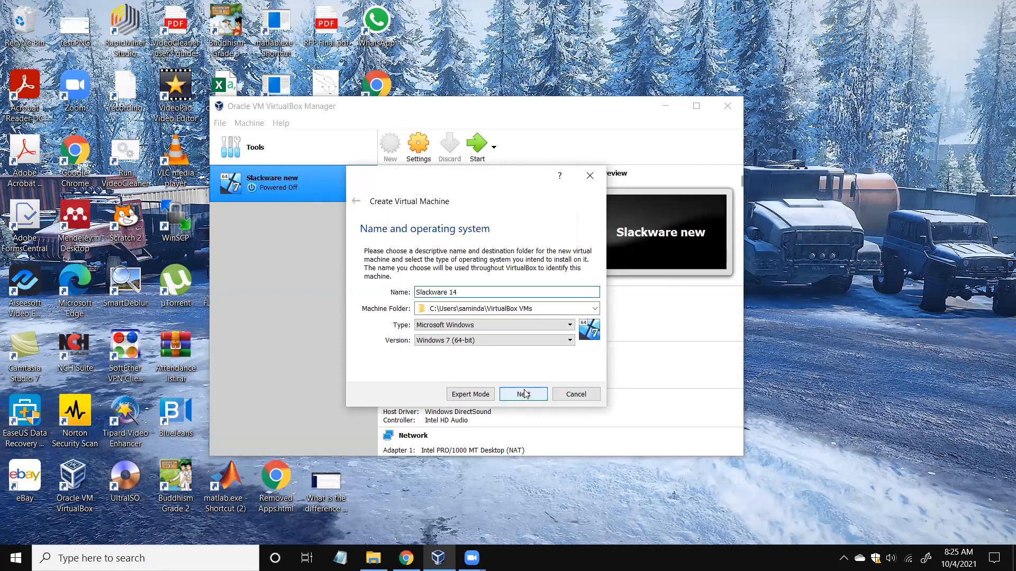
pyautogui.click(486, 324)
pyautogui.click(460, 344)
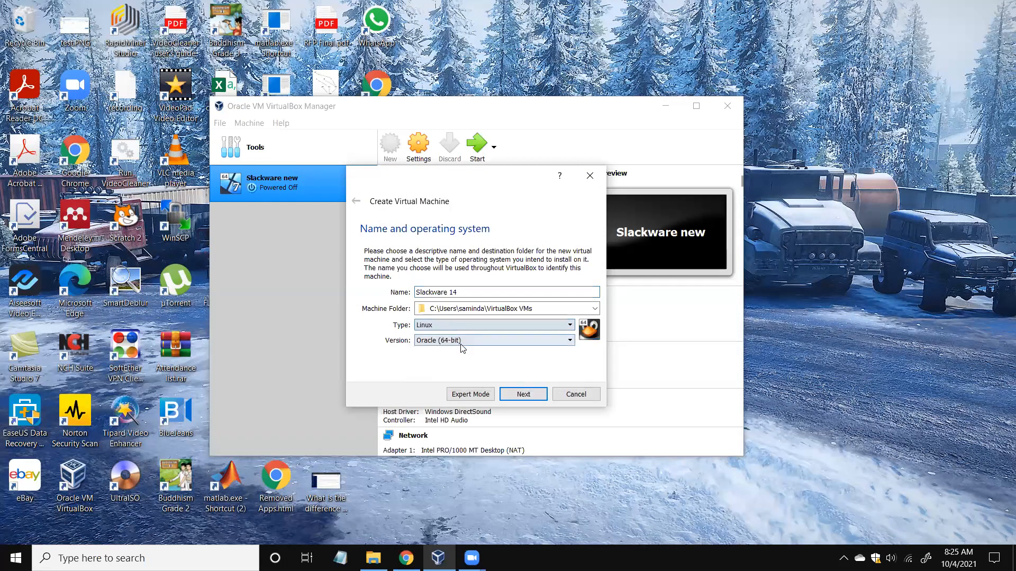
pyautogui.click(570, 340)
pyautogui.moveTo(566, 390)
pyautogui.mouseDown()
pyautogui.moveTo(568, 426)
pyautogui.moveTo(564, 373)
pyautogui.mouseUp()
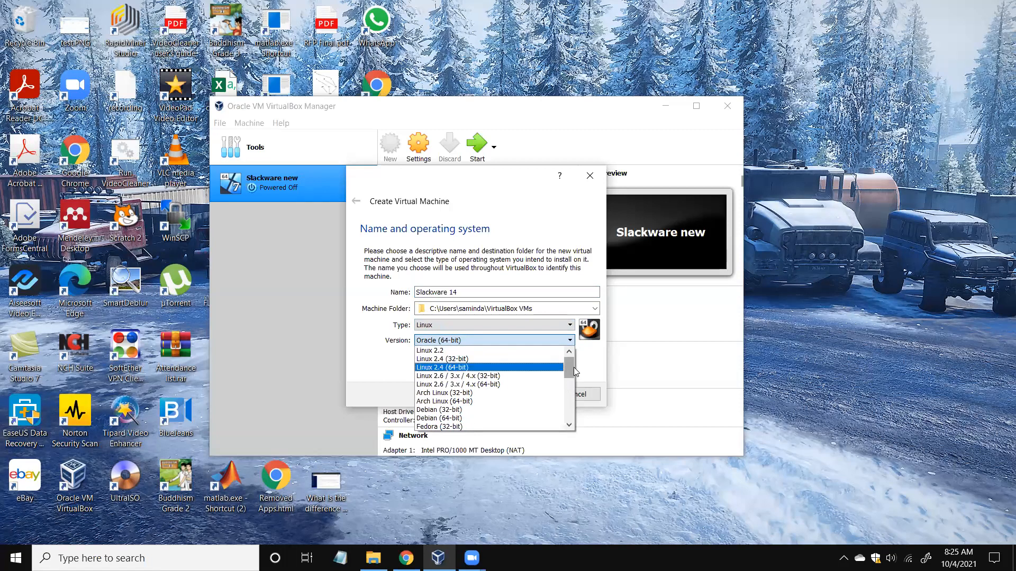
pyautogui.click(575, 367)
pyautogui.click(571, 340)
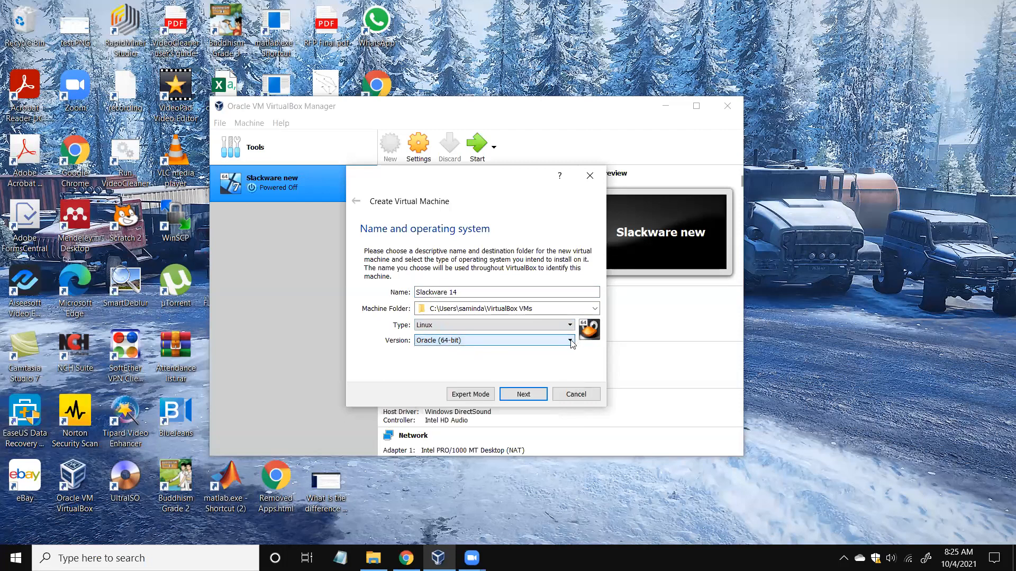
pyautogui.moveTo(571, 387)
pyautogui.mouseDown()
pyautogui.moveTo(568, 364)
pyautogui.moveTo(567, 372)
pyautogui.mouseUp()
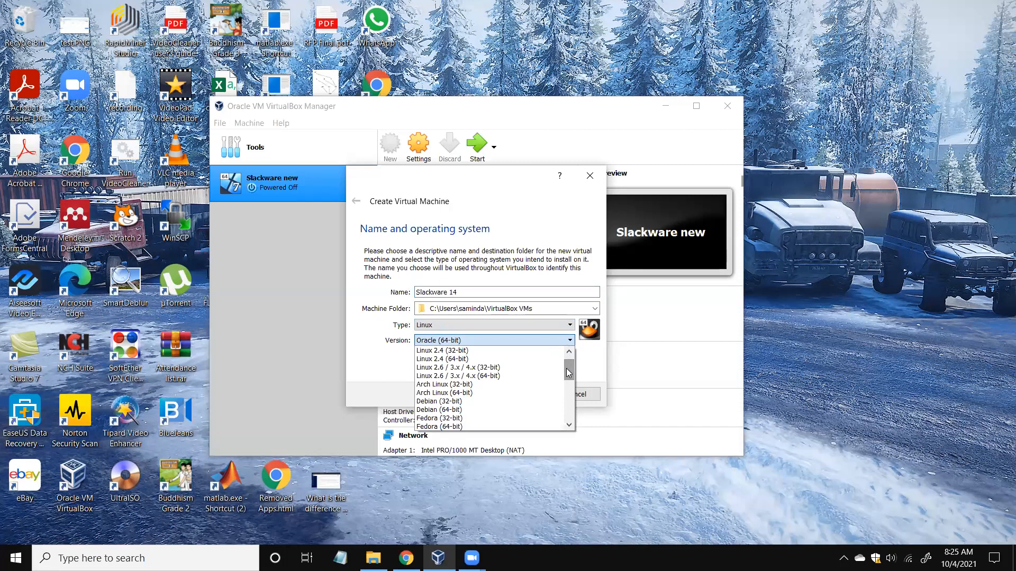
pyautogui.click(496, 377)
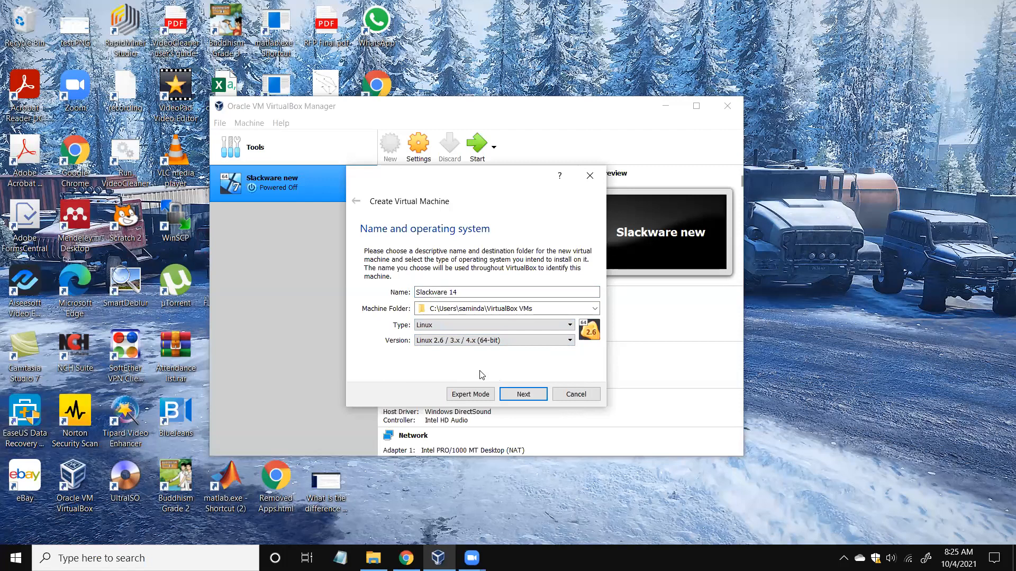
# Raise the new machine's memory size from 1024 MB to 4419 MB.
pyautogui.click(521, 396)
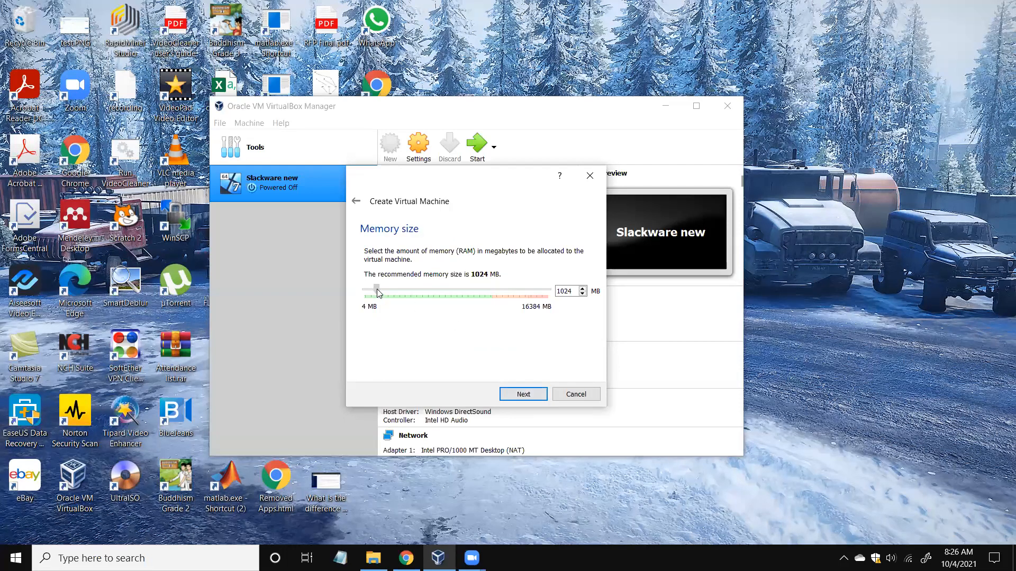
pyautogui.moveTo(376, 290); pyautogui.dragTo(416, 294)
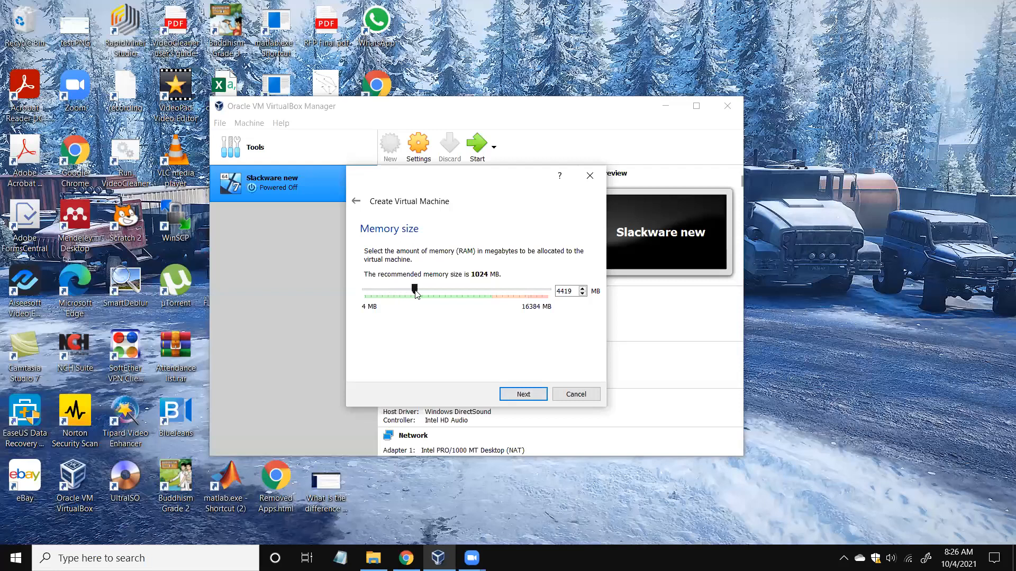
# Choose to create a new virtual hard disk for the machine.
pyautogui.click(527, 398)
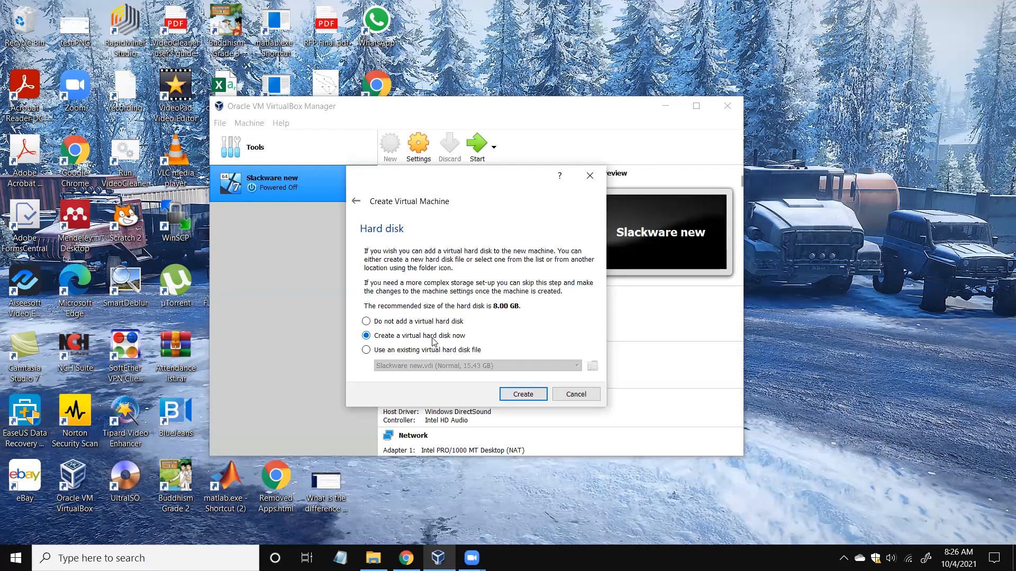
pyautogui.click(523, 395)
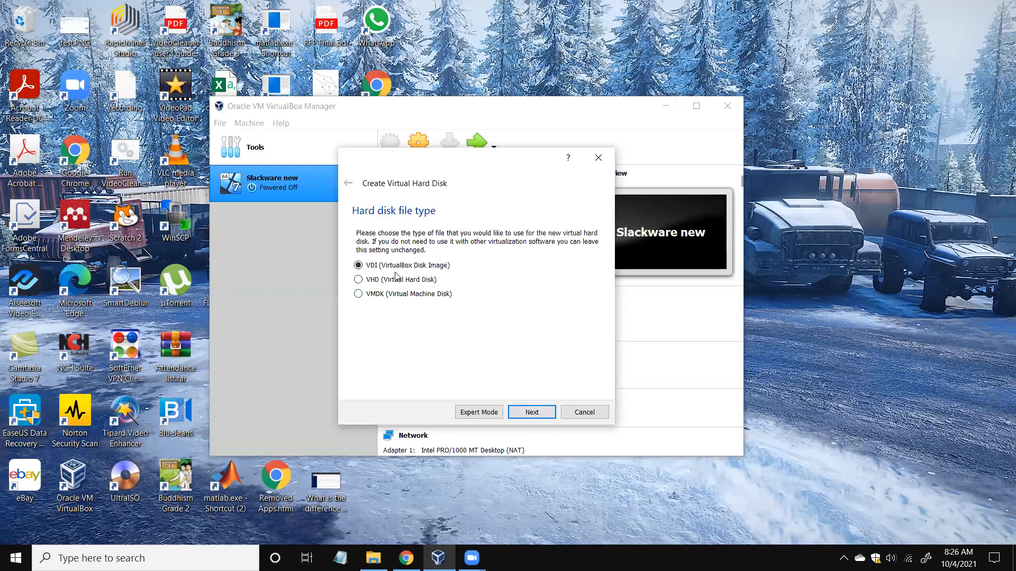
# Keep the VDI file type and dynamic allocation for the new disk.
pyautogui.click(532, 413)
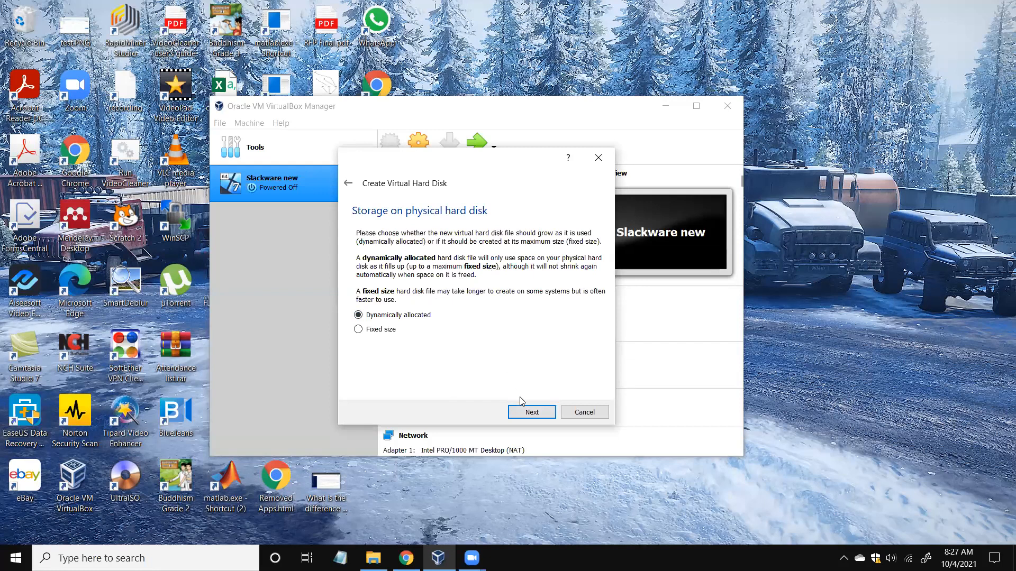
pyautogui.click(531, 412)
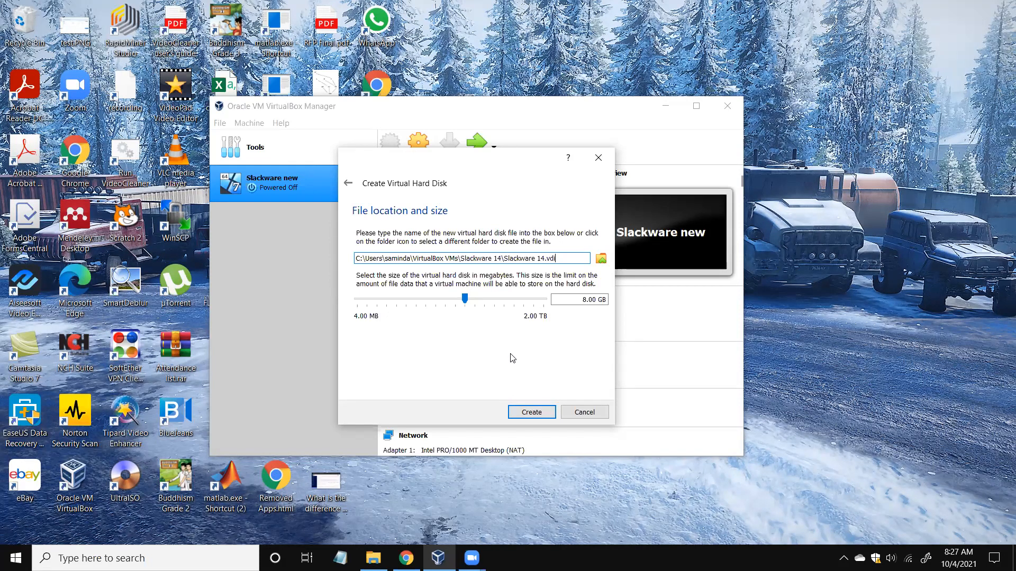
# Create the Slackware 14.vdi disk at 15.86 GB and finish creating the machine.
pyautogui.moveTo(464, 297)
pyautogui.mouseDown()
pyautogui.moveTo(498, 298)
pyautogui.moveTo(475, 303)
pyautogui.mouseUp()
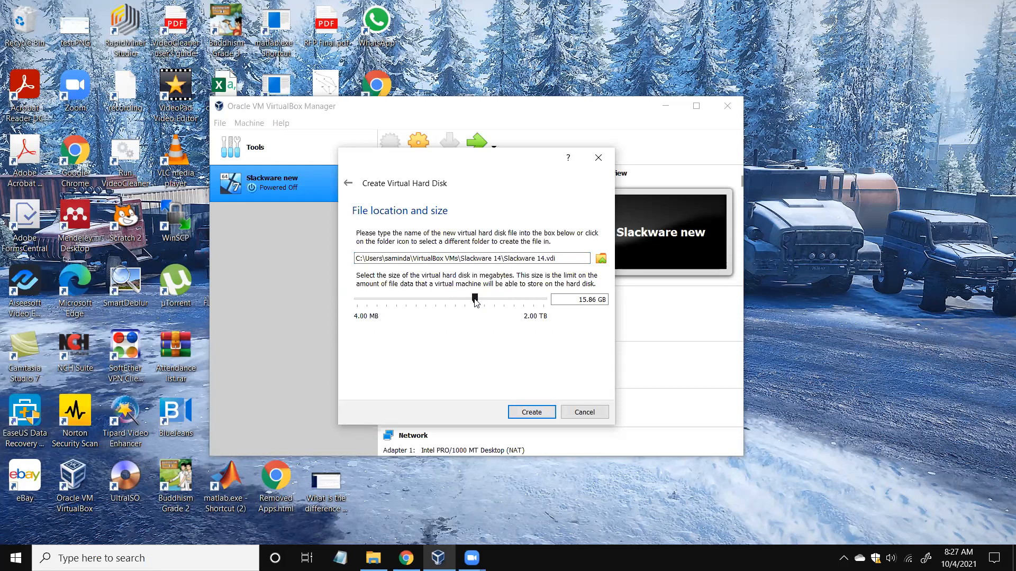
pyautogui.click(532, 413)
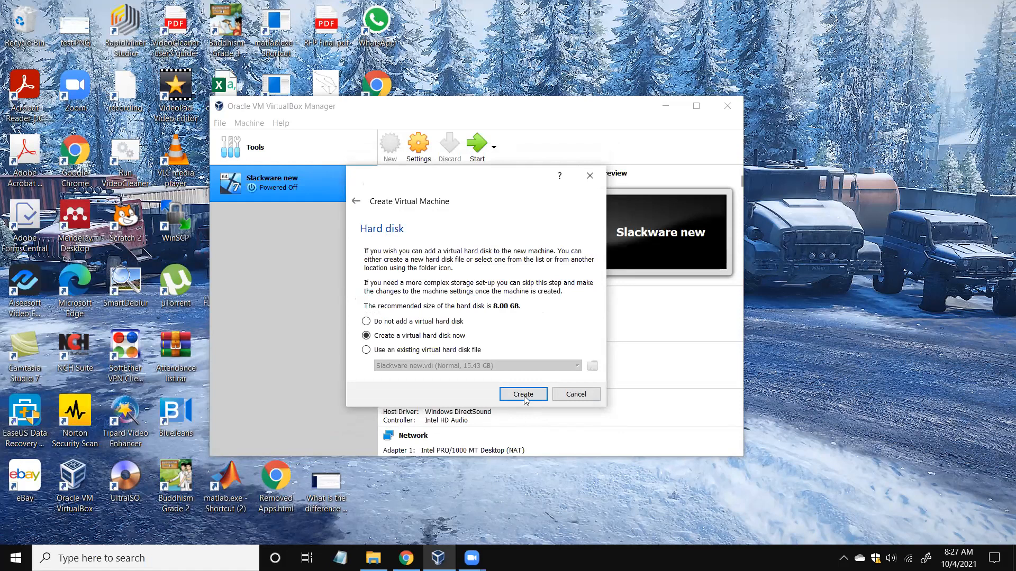
pyautogui.click(524, 397)
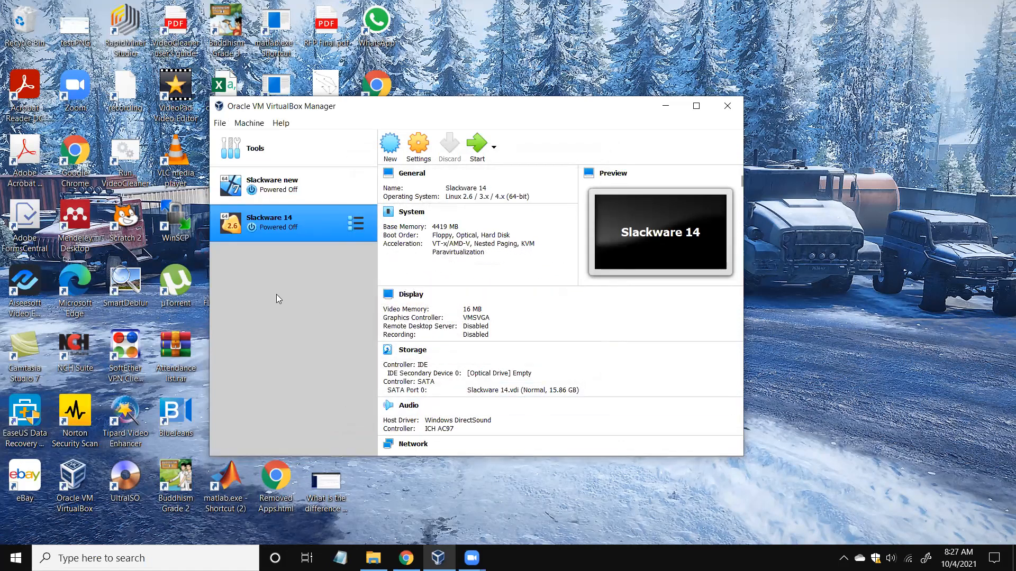
# Start the Slackware 14 VM and bring its window forward to the start-up disk prompt.
pyautogui.click(486, 149)
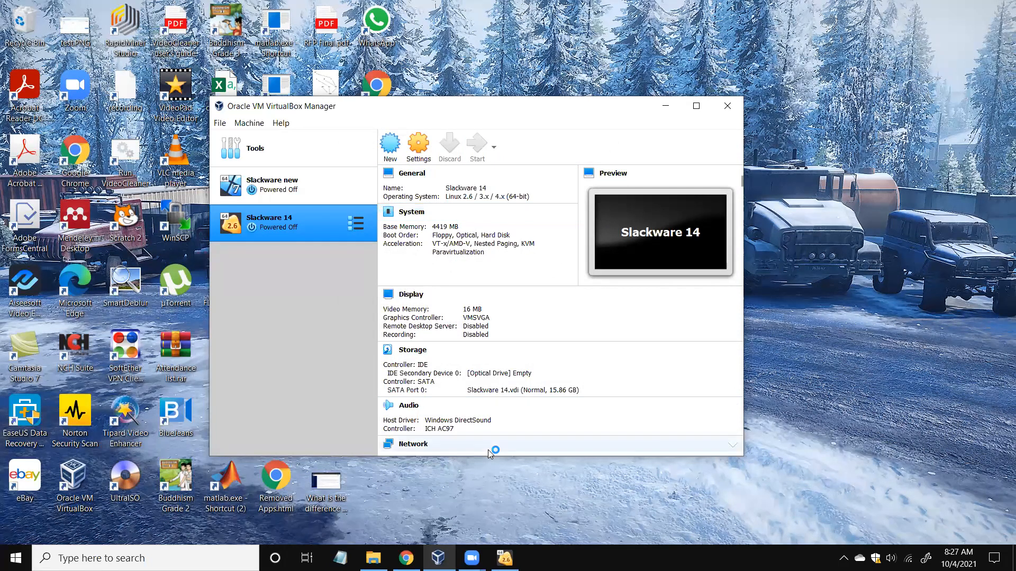
pyautogui.moveTo(505, 558)
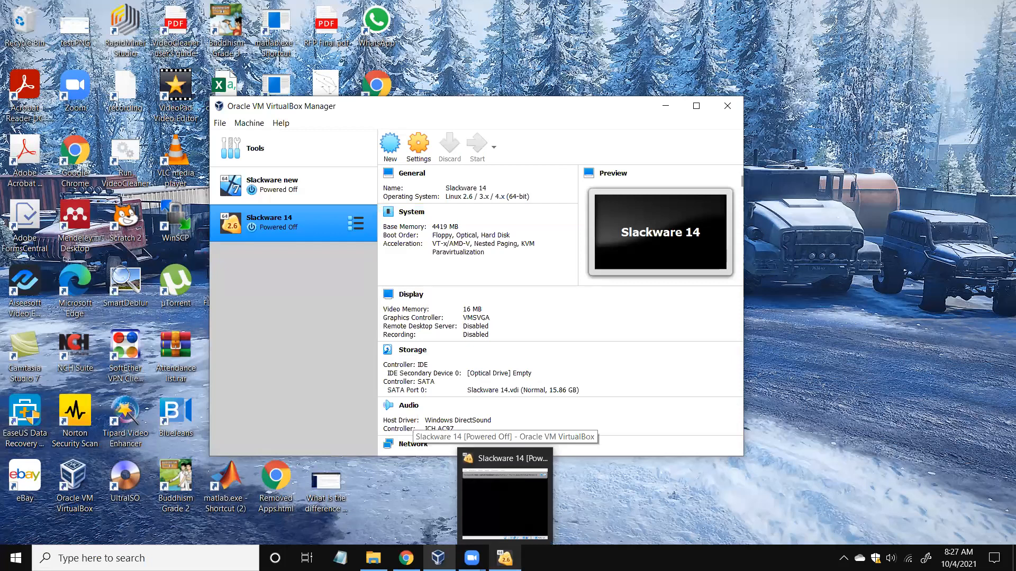
pyautogui.click(503, 526)
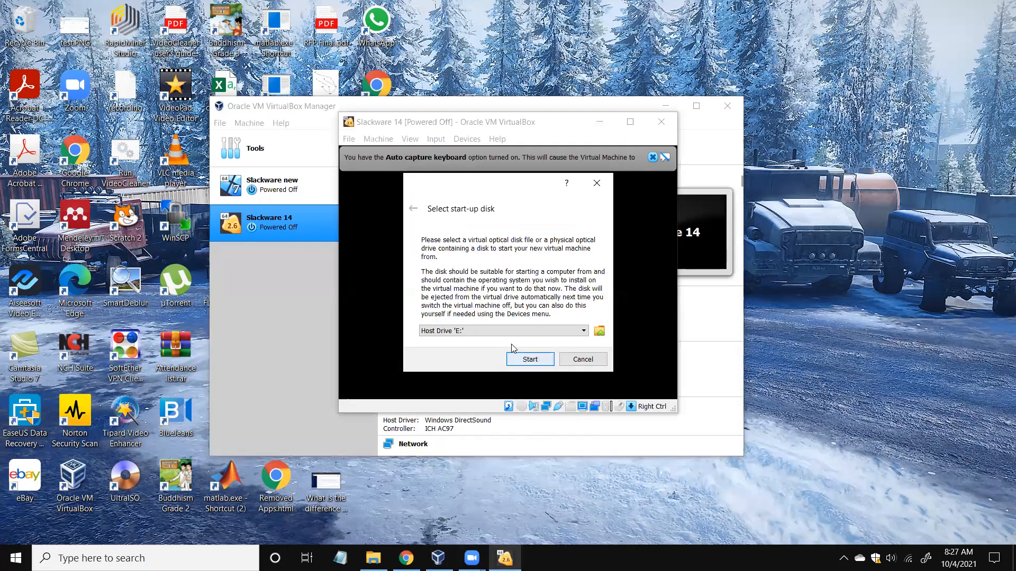
# Boot the VM from the slackware-14.0-install-dvd.iso image.
pyautogui.click(584, 331)
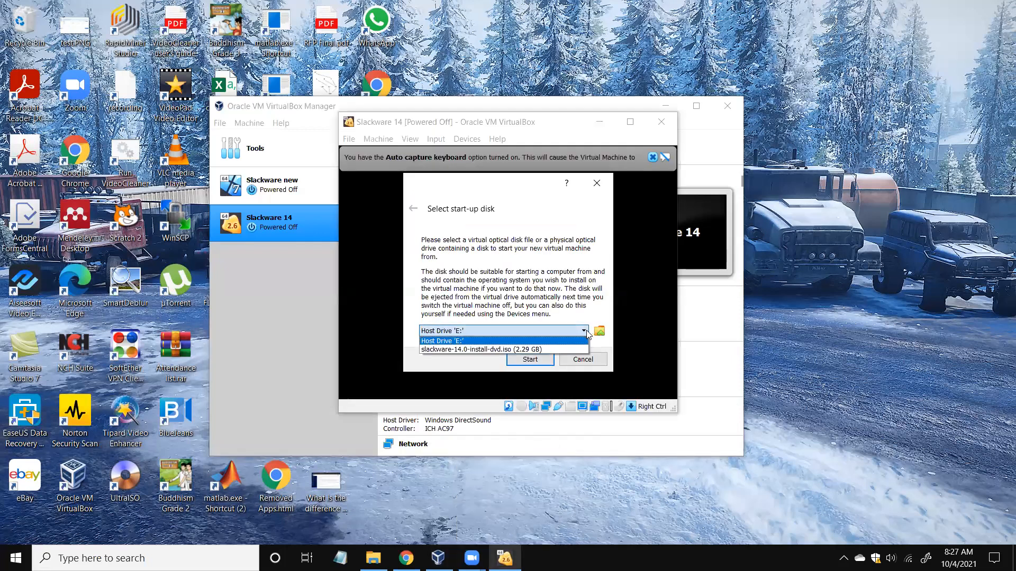
pyautogui.click(551, 348)
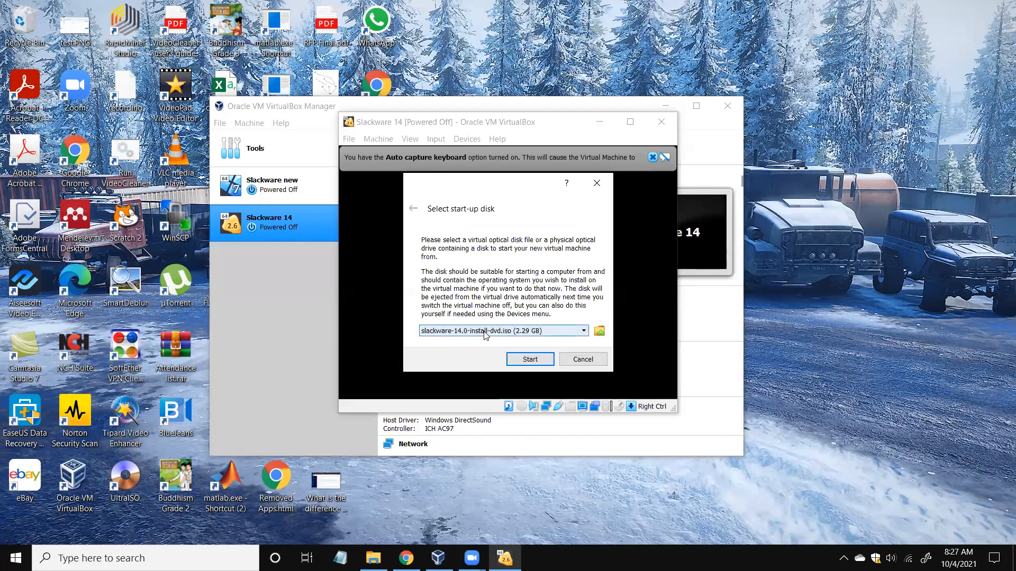
pyautogui.click(530, 359)
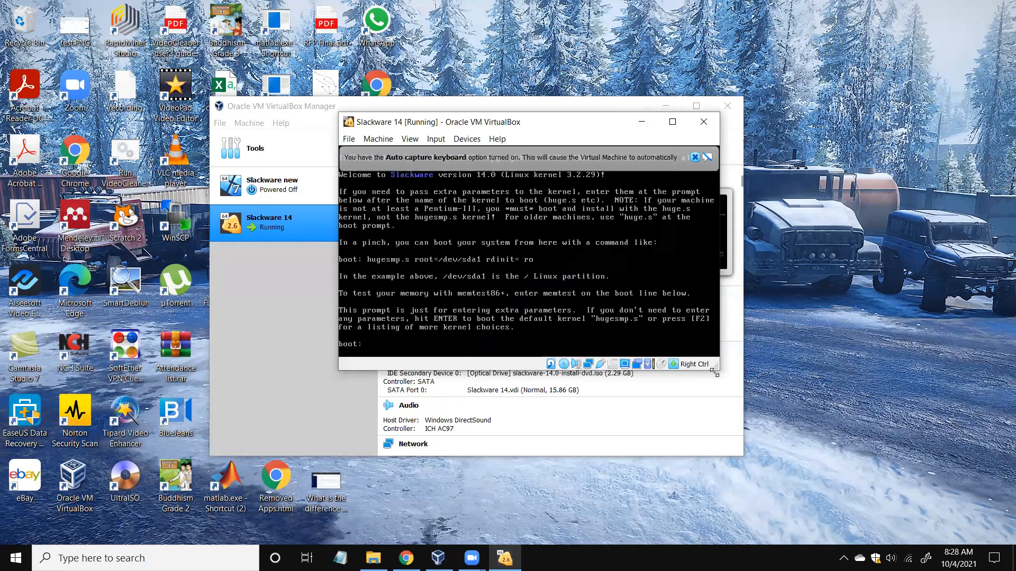
# Enlarge the VM window and boot the installer with the default kernel and US keyboard map.
pyautogui.moveTo(713, 372); pyautogui.dragTo(906, 506)
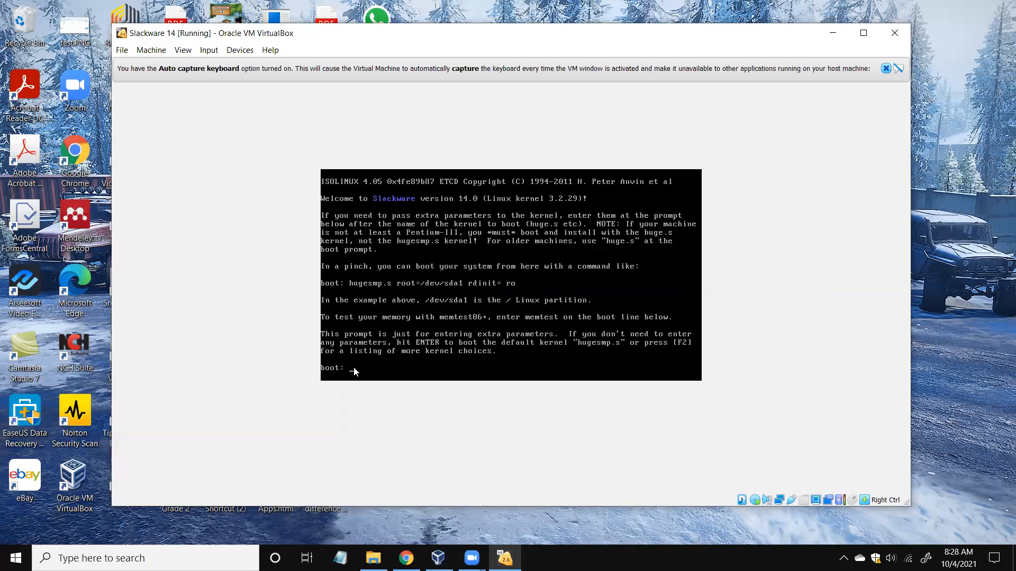
pyautogui.press('Return')
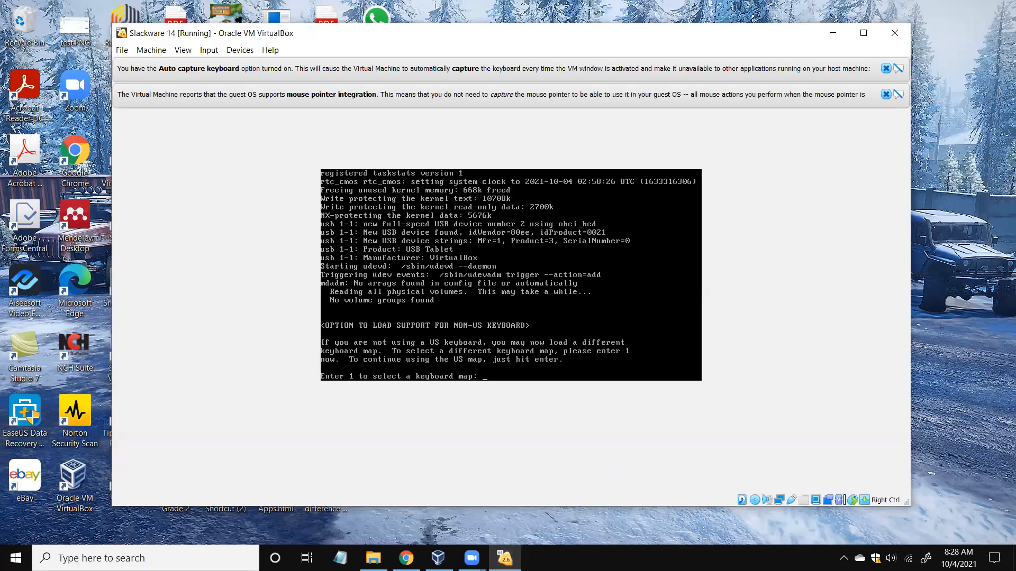
pyautogui.press('Return')
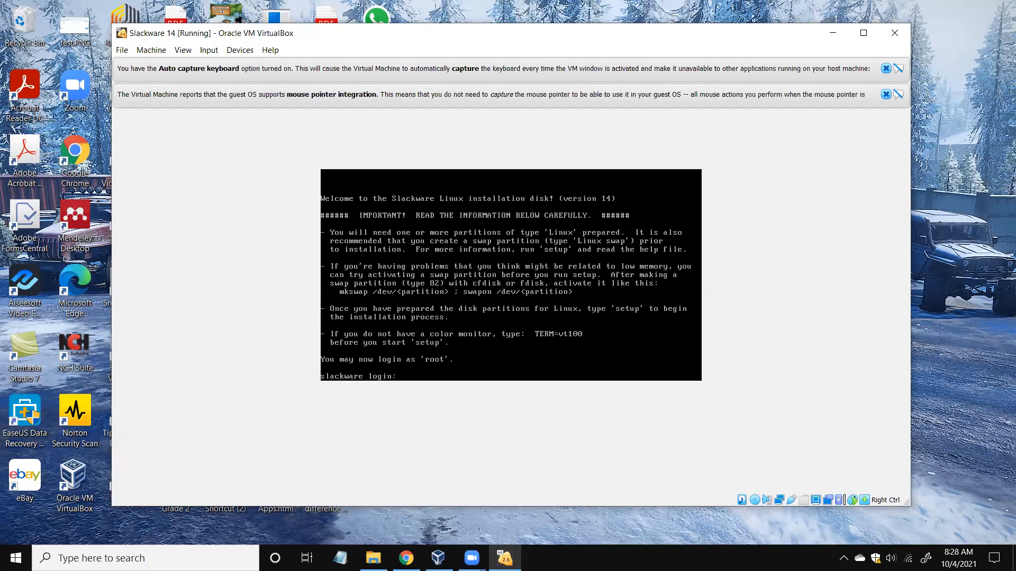
# Log in to the Slackware installer as root and begin the next shell command.
pyautogui.write('ot')
pyautogui.press('Return')
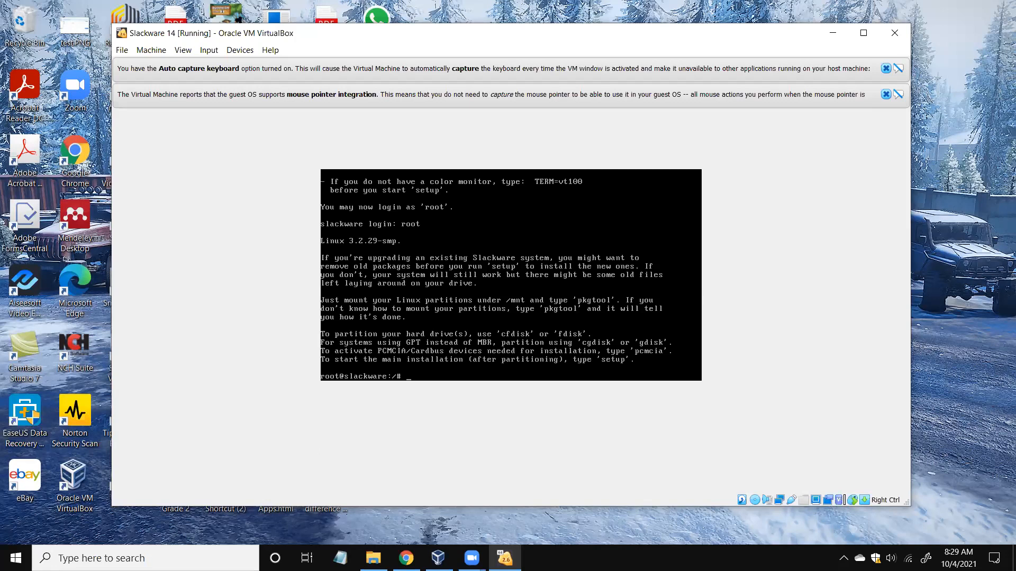
pyautogui.write('si')
pyautogui.write('d')
# Run fdisk -l to list disks, showing /dev/sda at 17.0 GB with 33268440 sectors.
pyautogui.press('Return')
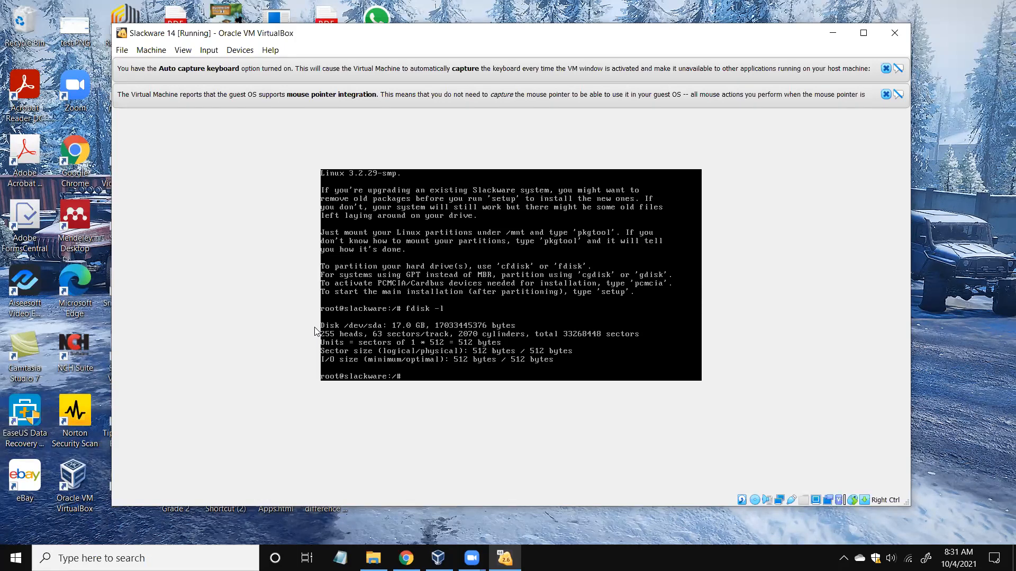
# Start fdisk on /dev/sda, creating a new DOS disklabel, and print its m command menu.
pyautogui.write('sk /dev/sda')
pyautogui.press('Return')
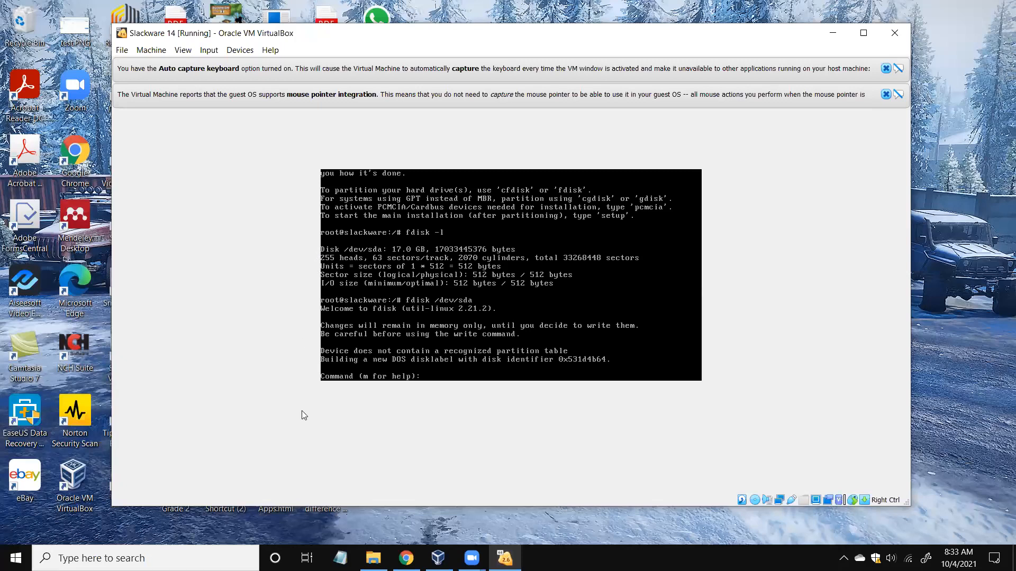
pyautogui.write('m')
pyautogui.press('Return')
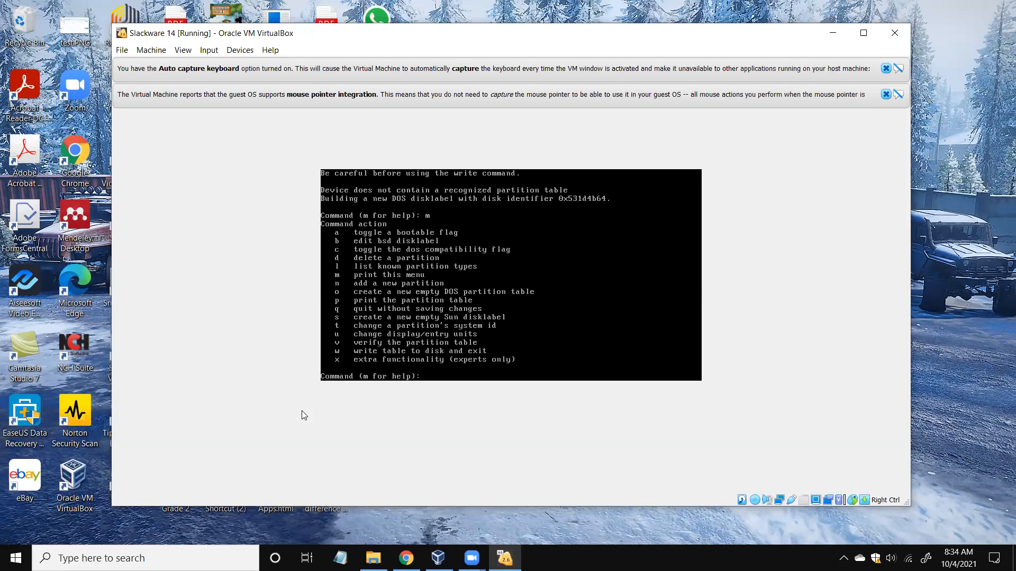
# Print /dev/sda's empty partition table, then list fdisk's commands again.
pyautogui.write('p')
pyautogui.press('Return')
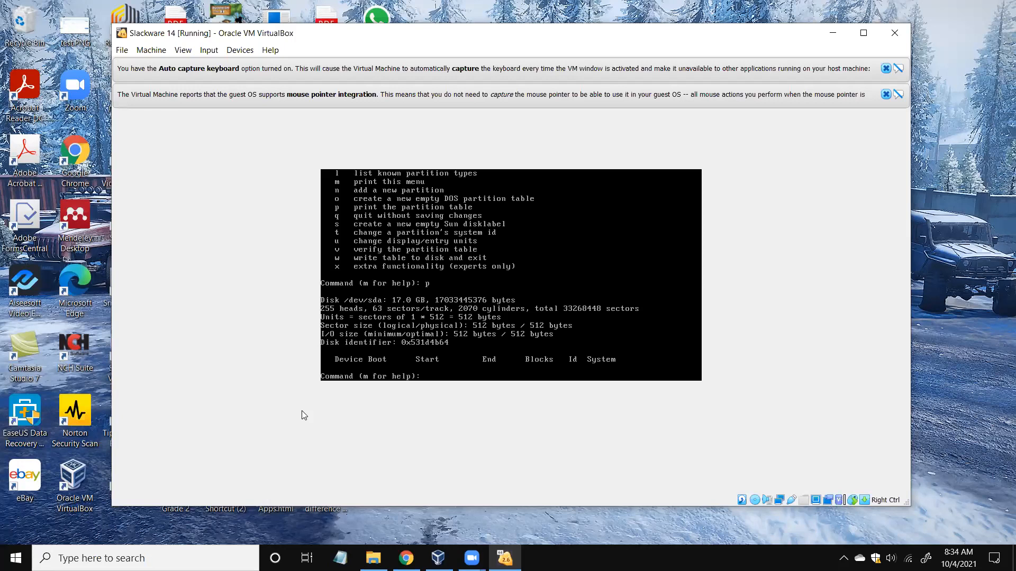
pyautogui.press('Return')
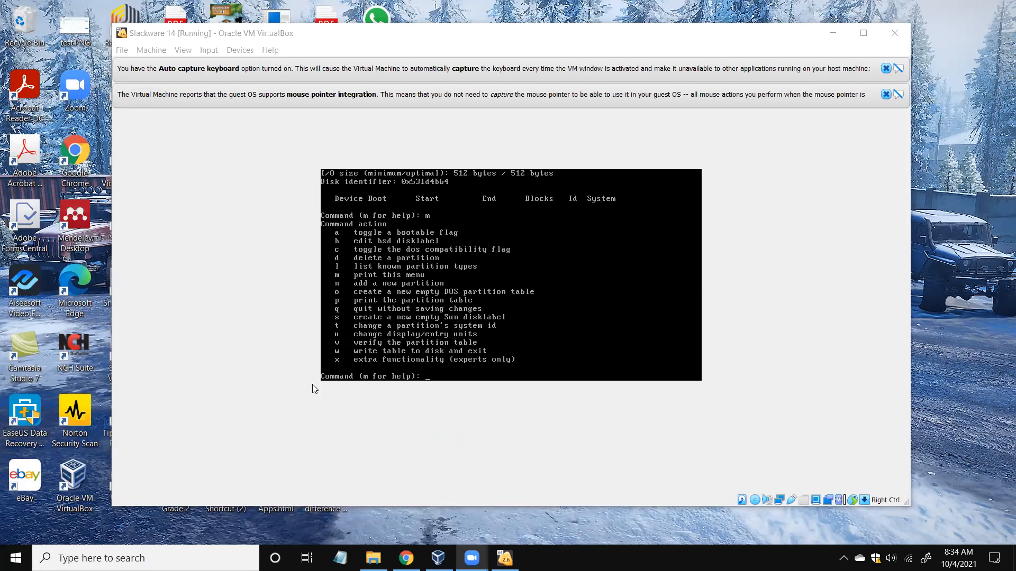
# Issue fdisk's n command to begin adding a new partition.
pyautogui.write('n')
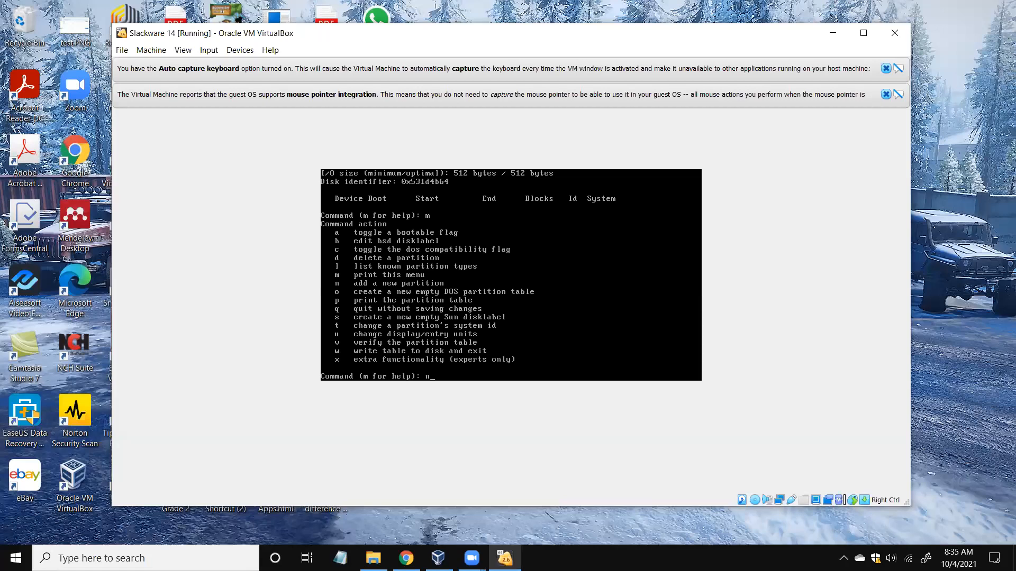
pyautogui.press('Return')
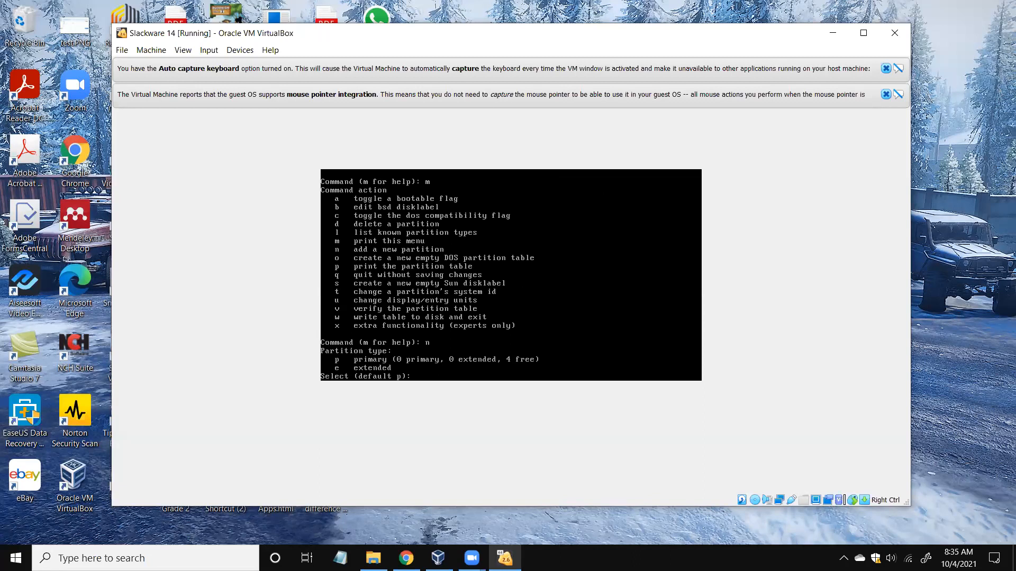
# Create primary partition 1 starting at sector 2048 with a size of +4G.
pyautogui.press('Return')
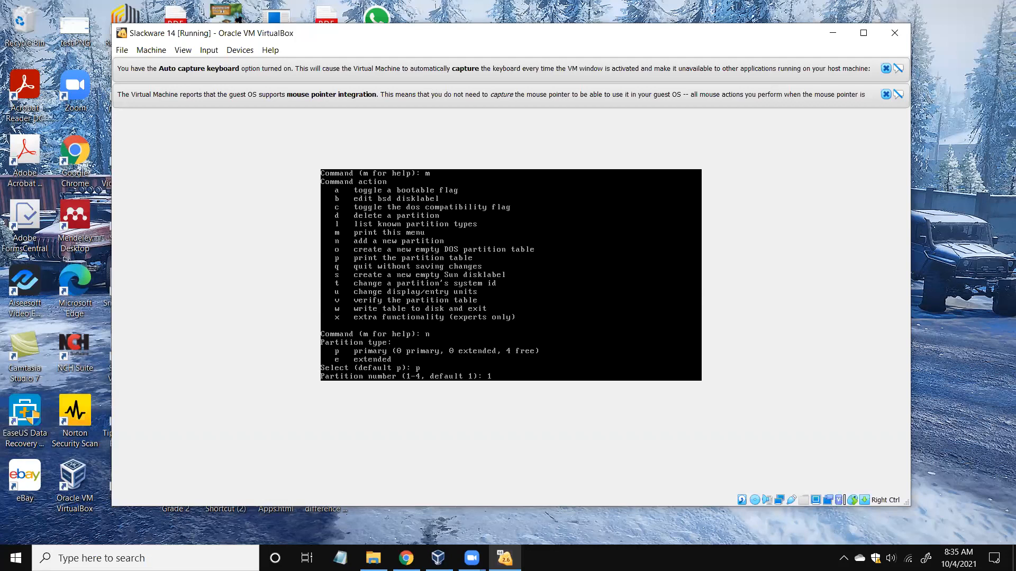
pyautogui.press('Return')
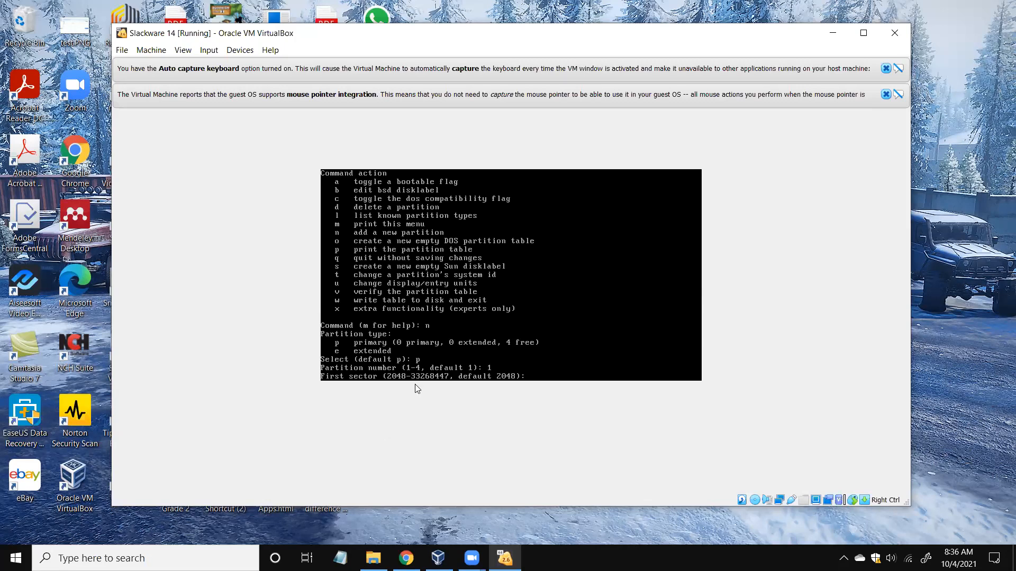
pyautogui.press('Return')
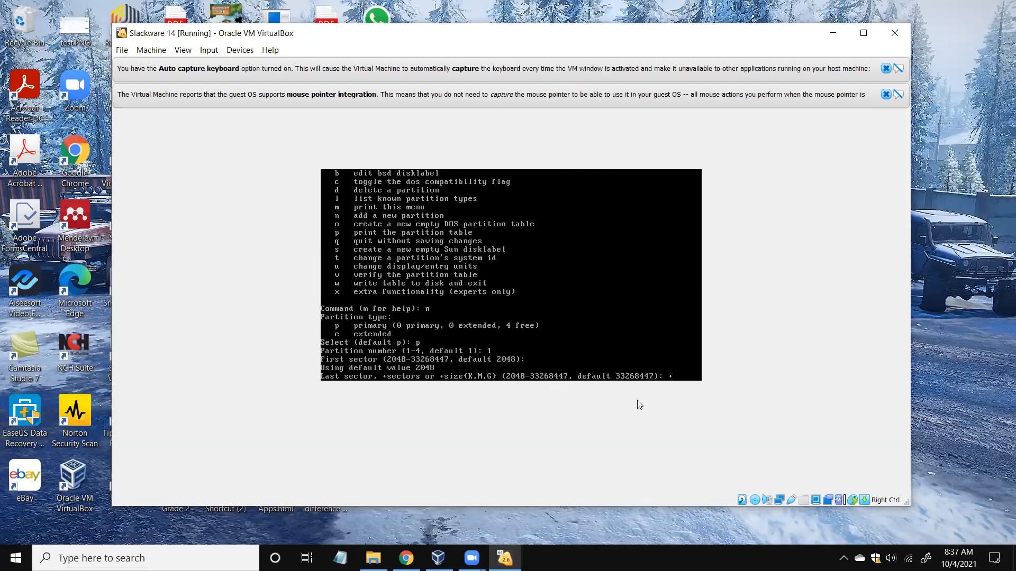
pyautogui.write('G')
pyautogui.press('Return')
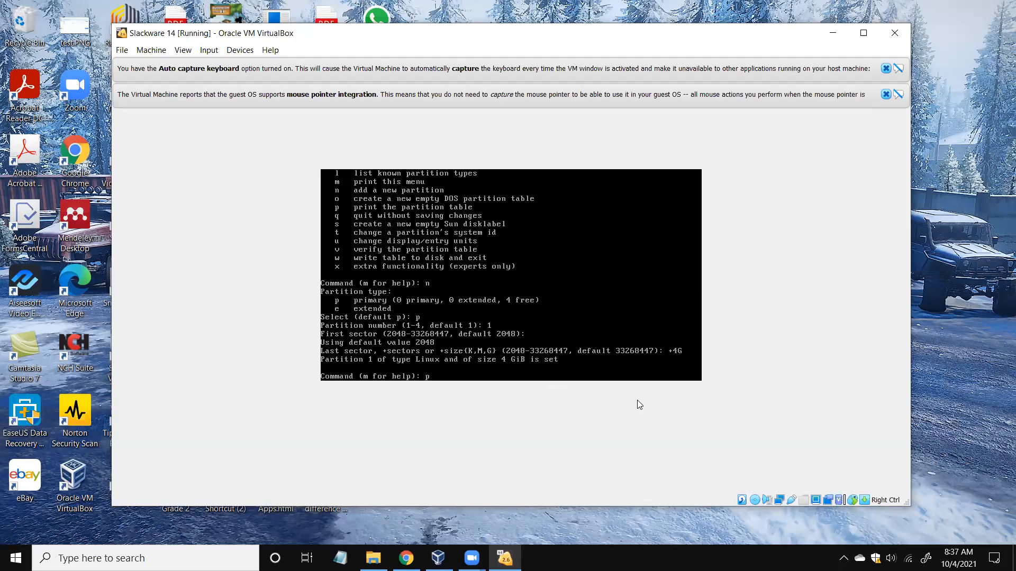
# Print the table, then create primary partition 2 with default sectors, filling the remaining 11.9 GiB.
pyautogui.press('Return')
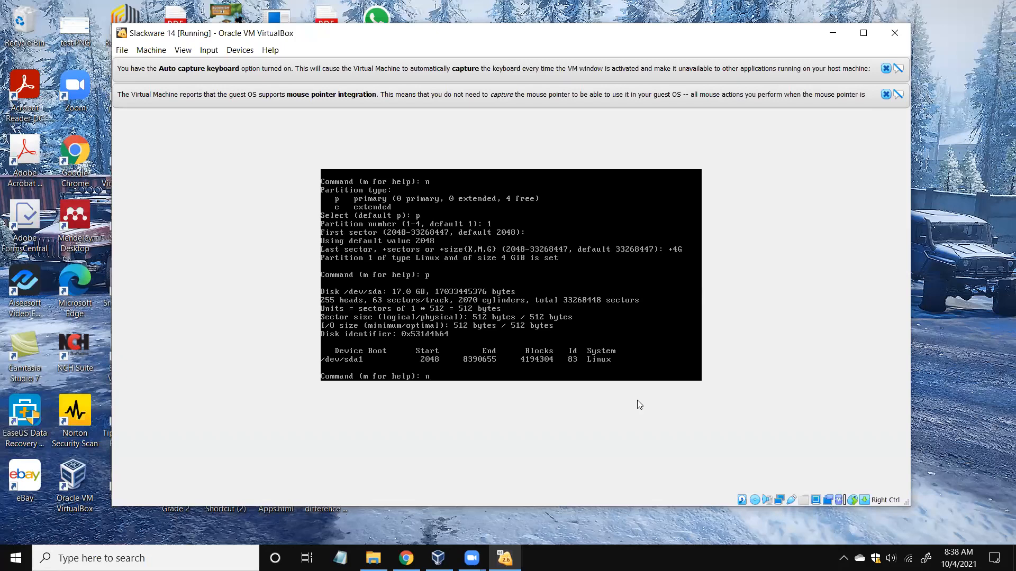
pyautogui.press('Return')
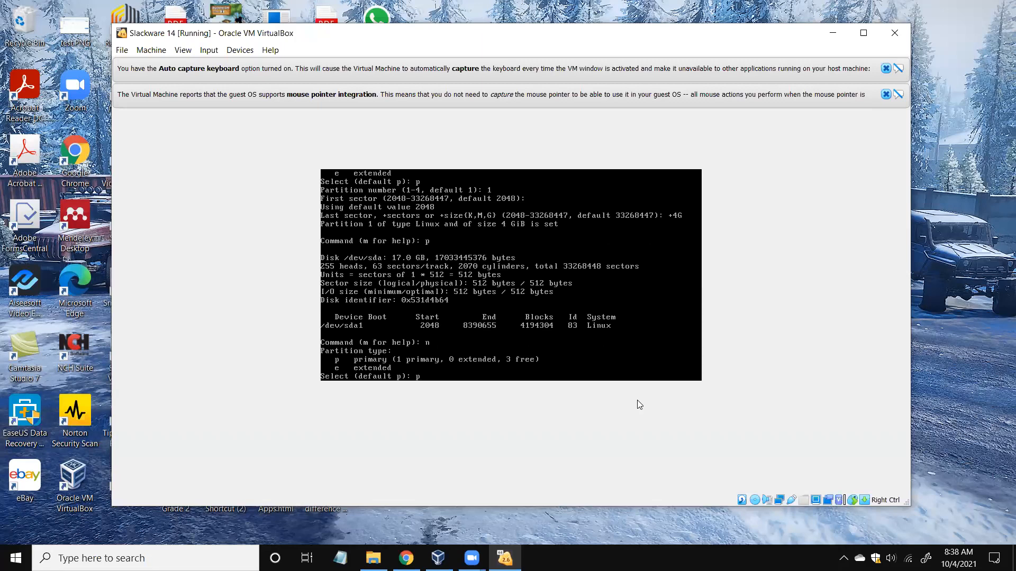
pyautogui.press('Return')
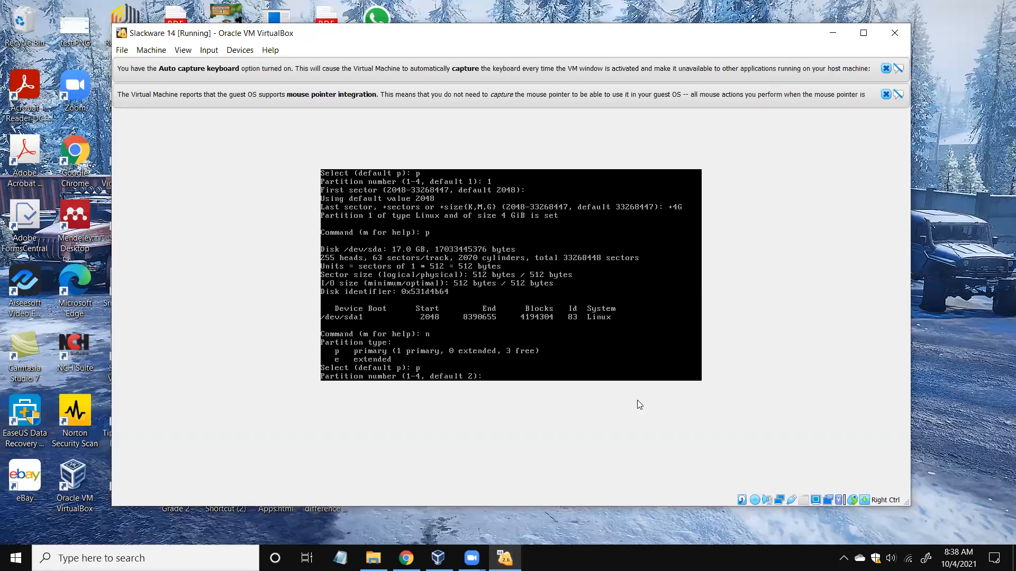
pyautogui.write('2')
pyautogui.press('BackSpace')
pyautogui.press('Return')
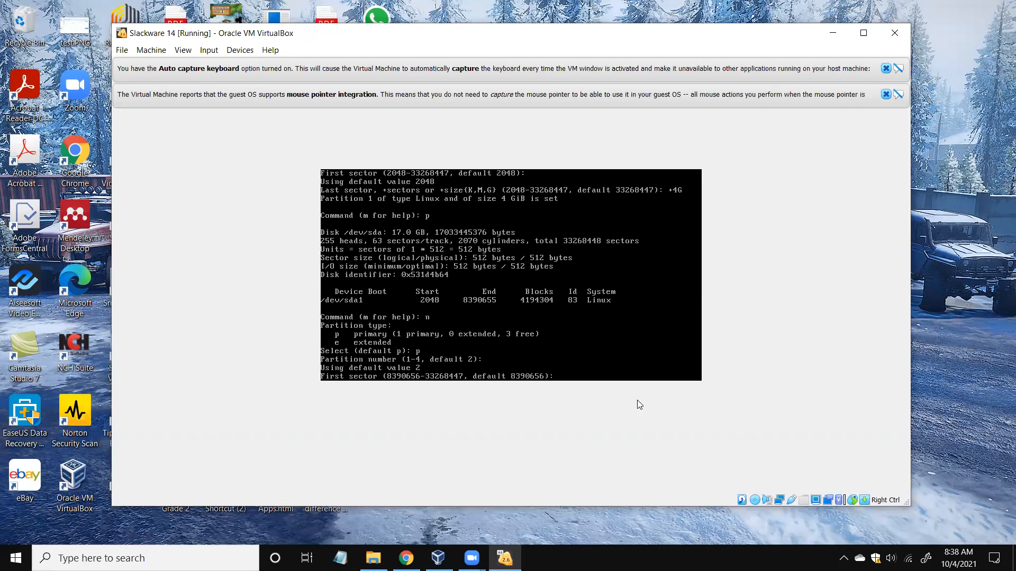
pyautogui.press('Return')
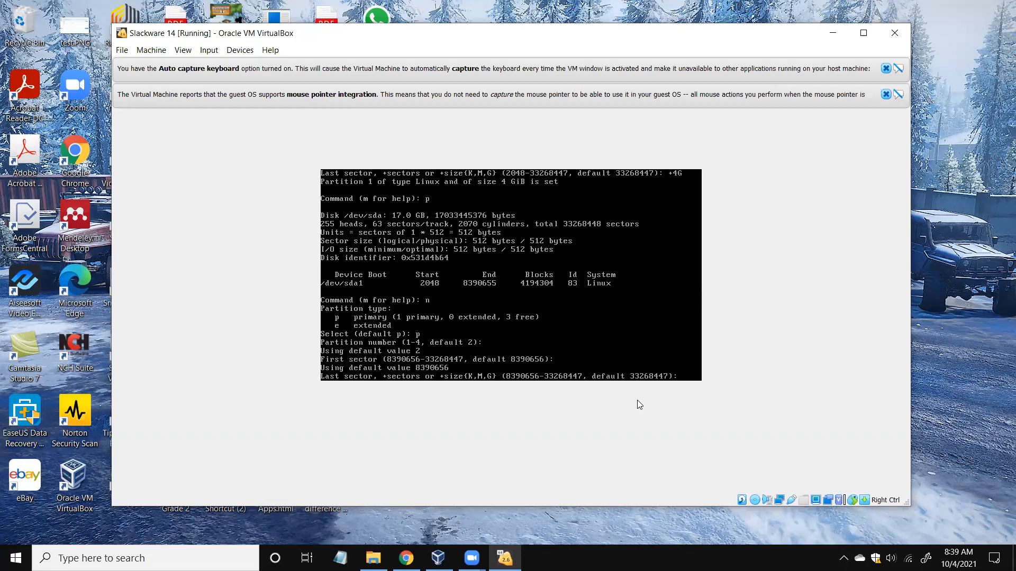
pyautogui.press('Return')
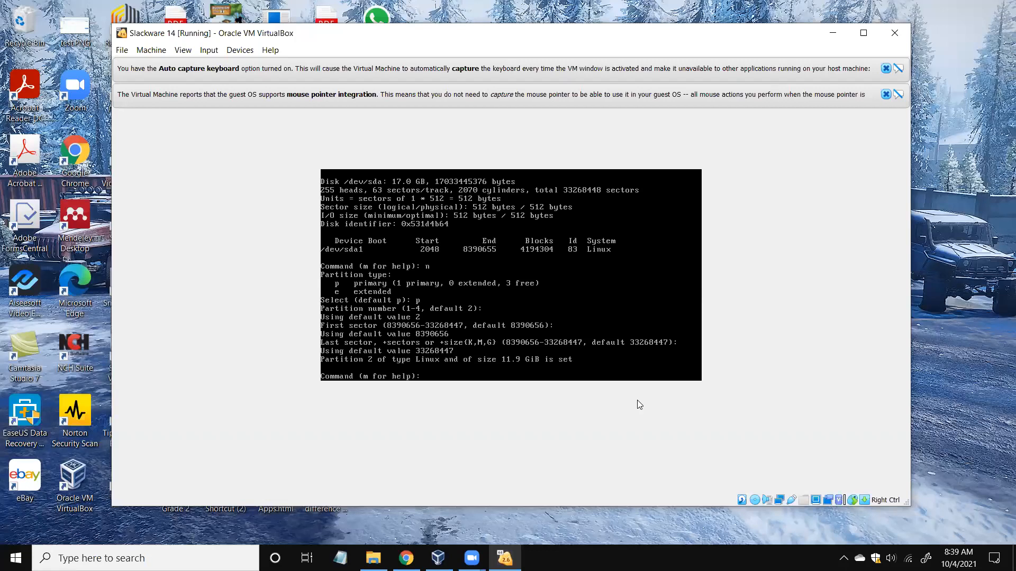
# Print the table with both Linux partitions, show the command menu, and request partition type codes.
pyautogui.write('p')
pyautogui.press('Return')
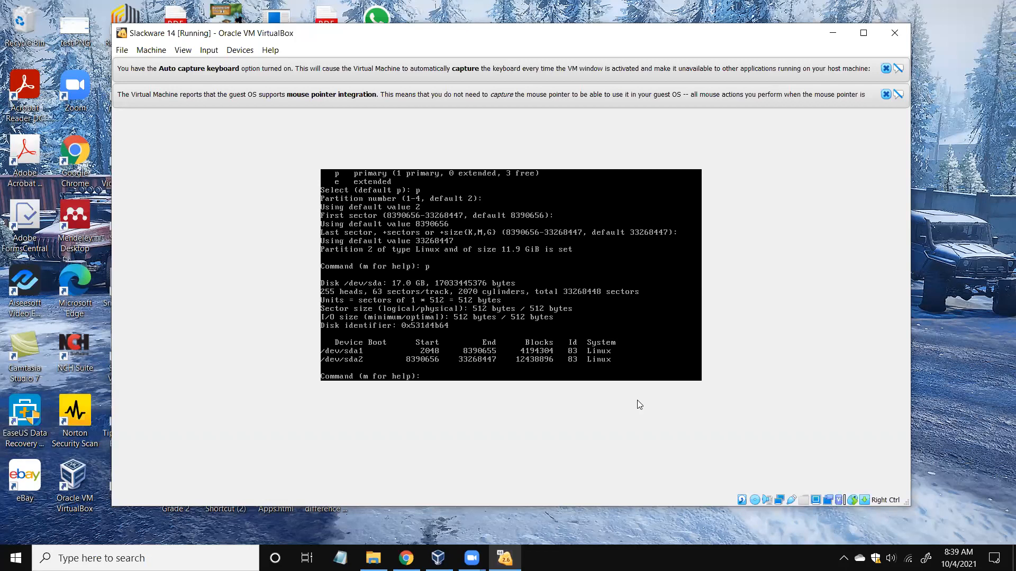
pyautogui.write('m')
pyautogui.press('Return')
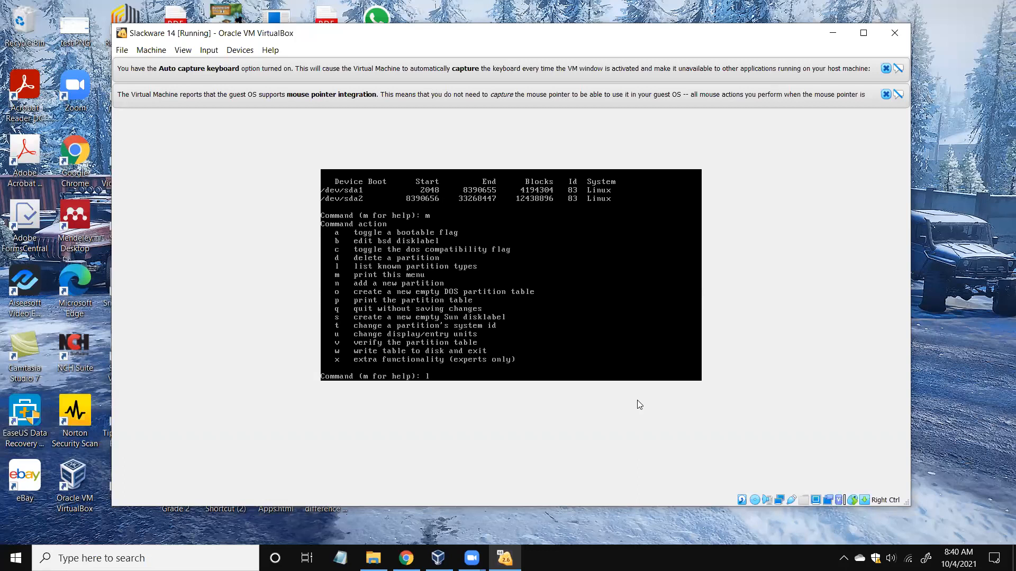
pyautogui.press('Return')
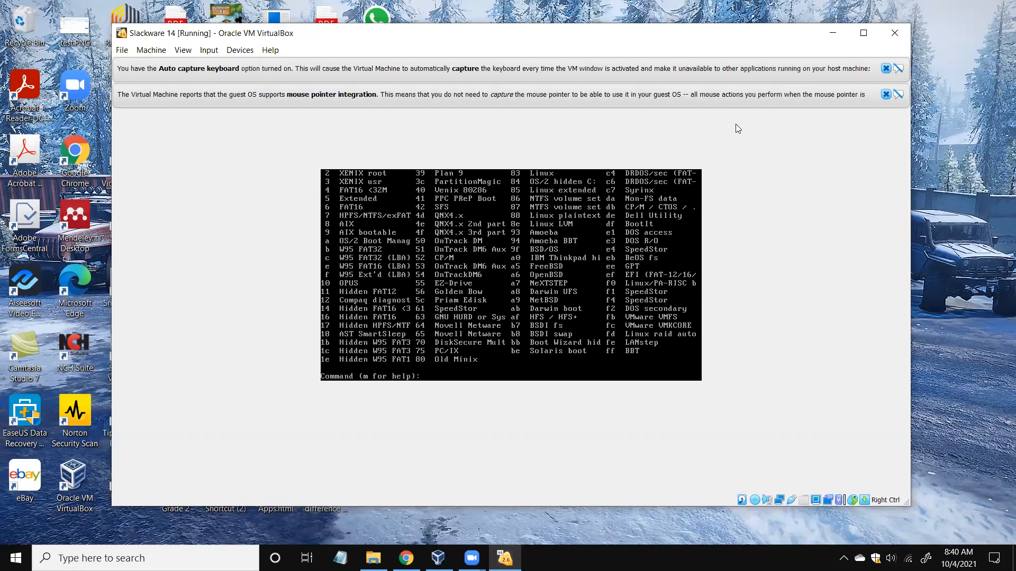
# Close the mouse pointer integration and auto-capture keyboard notices above the VM console.
pyautogui.click(886, 95)
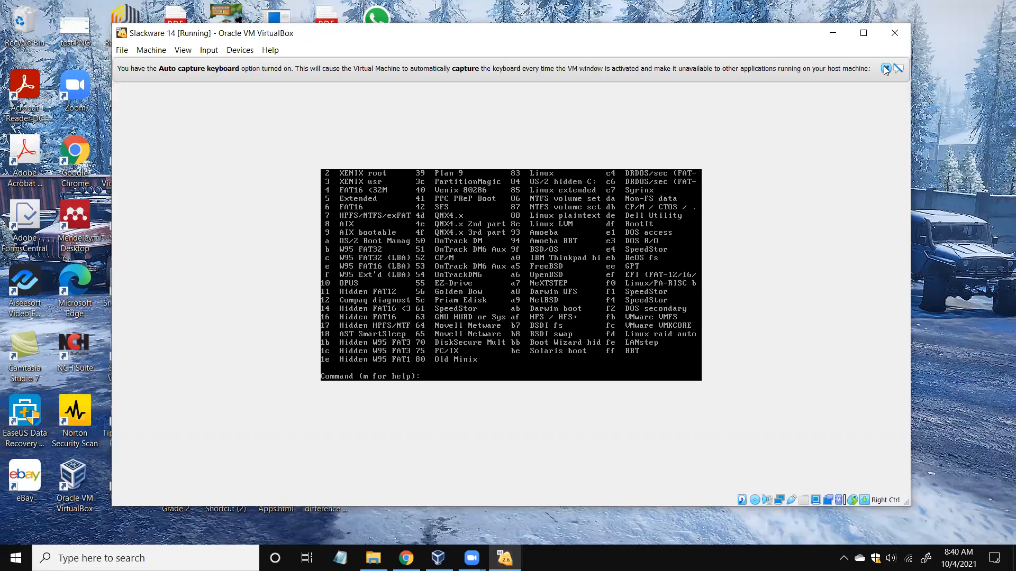
pyautogui.click(886, 68)
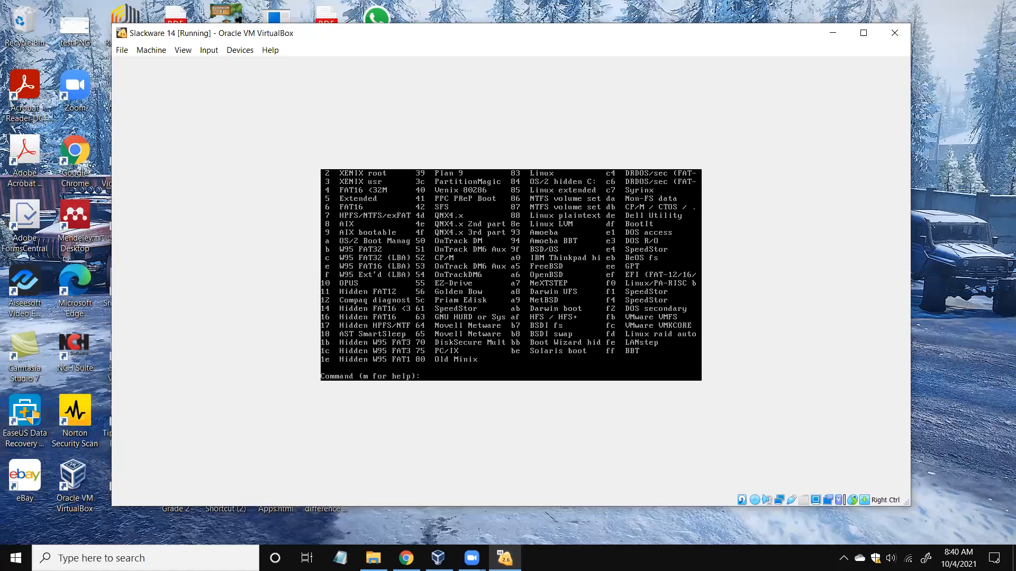
pyautogui.write('82')
# Change partition 1's system type to 82 (Linux swap) using fdisk's t command.
pyautogui.press('BackSpace')
pyautogui.press('BackSpace')
pyautogui.write('t')
pyautogui.press('Return')
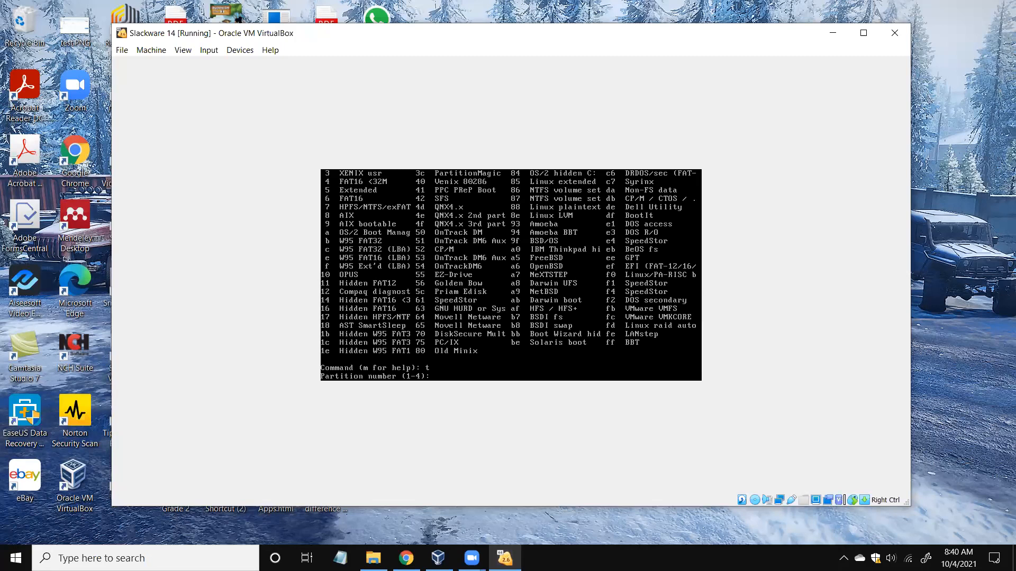
pyautogui.write('1')
pyautogui.press('Return')
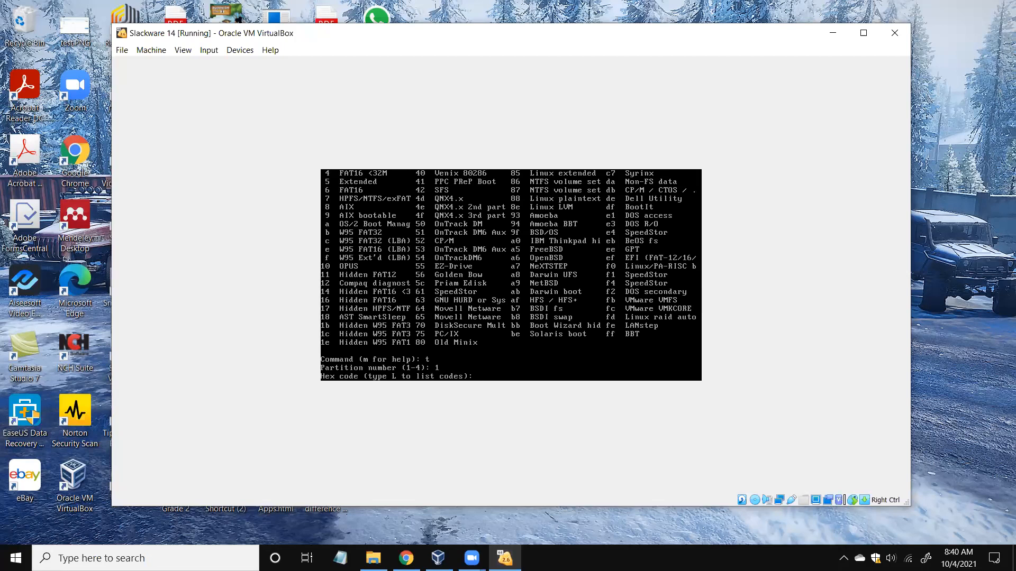
pyautogui.write('82')
pyautogui.press('Return')
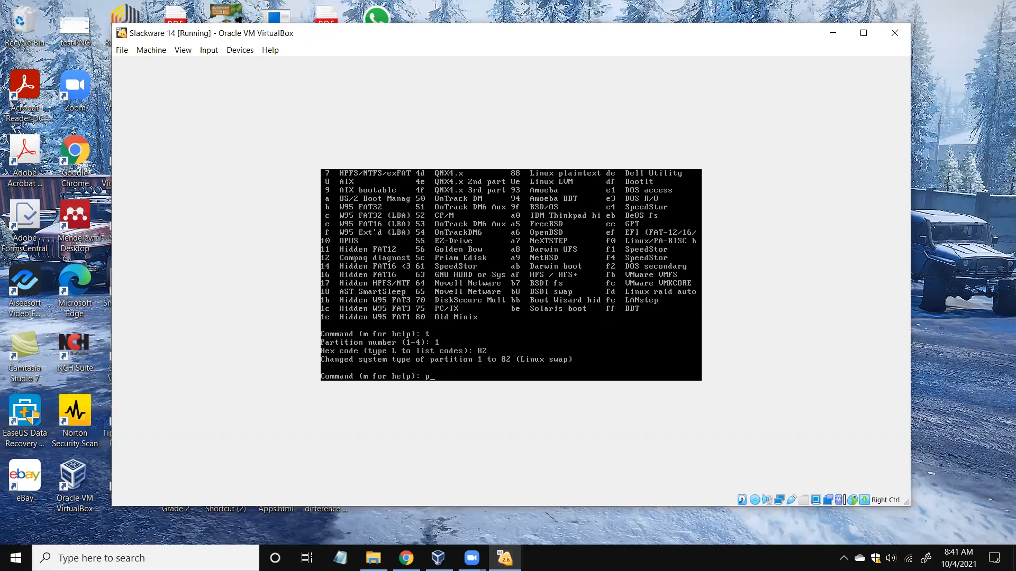
# Print the table confirming sda1 as Linux swap and sda2 as Linux, then show the command menu.
pyautogui.press('Return')
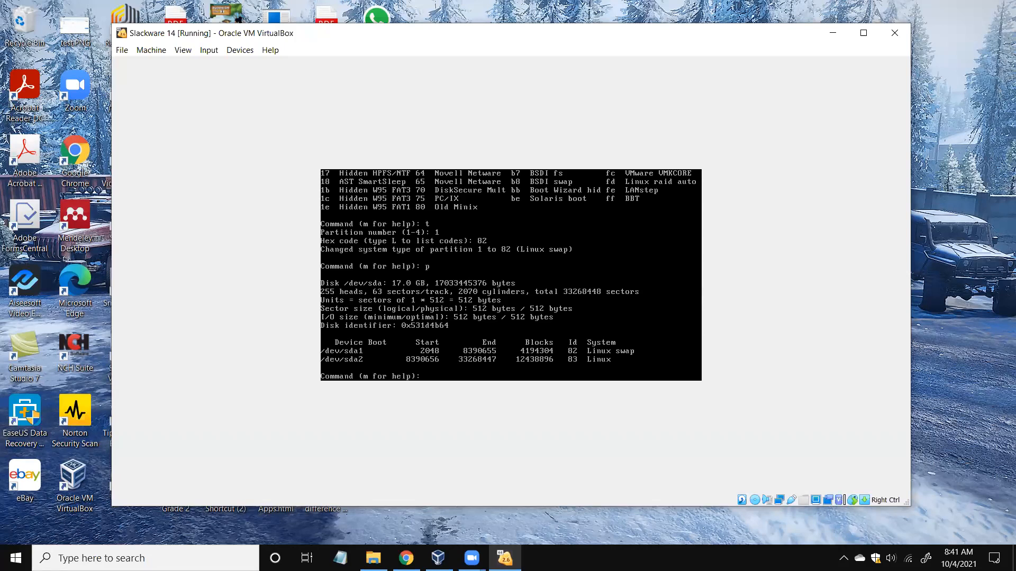
pyautogui.press('Return')
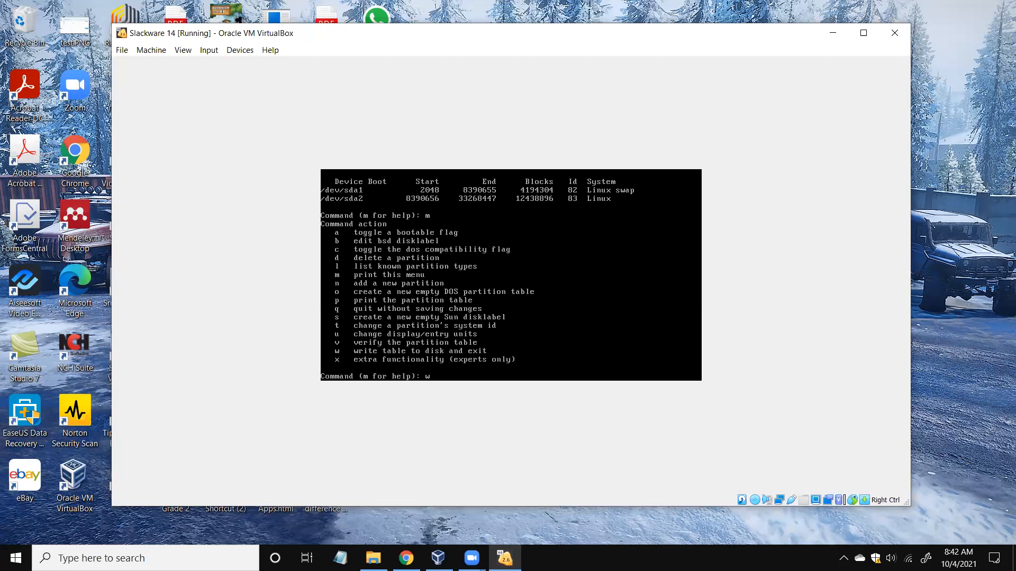
# Write the partition table with w, then run fdisk -l to confirm sda1 Linux swap and sda2 Linux.
pyautogui.press('Return')
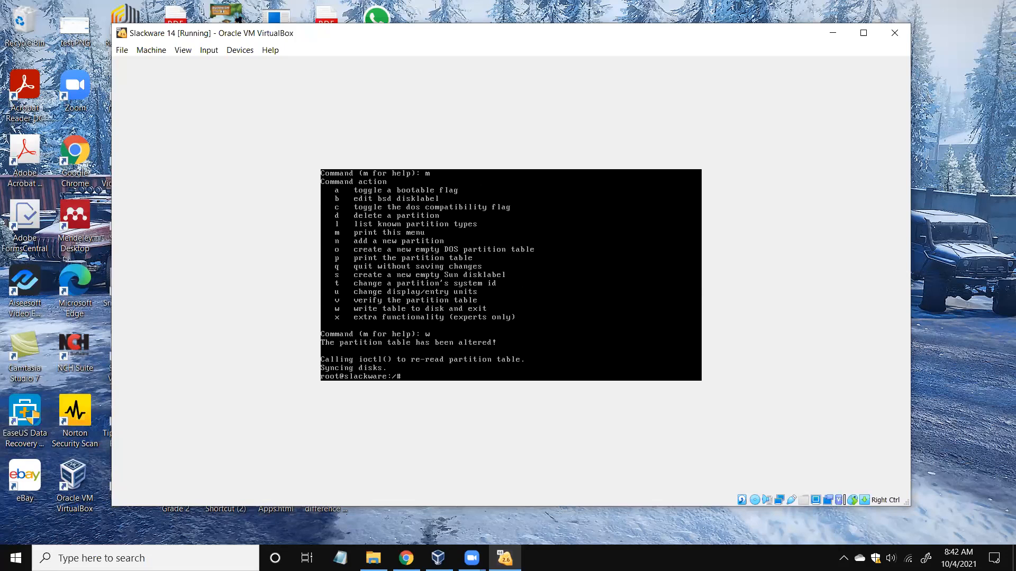
pyautogui.write('sk -l')
pyautogui.press('Return')
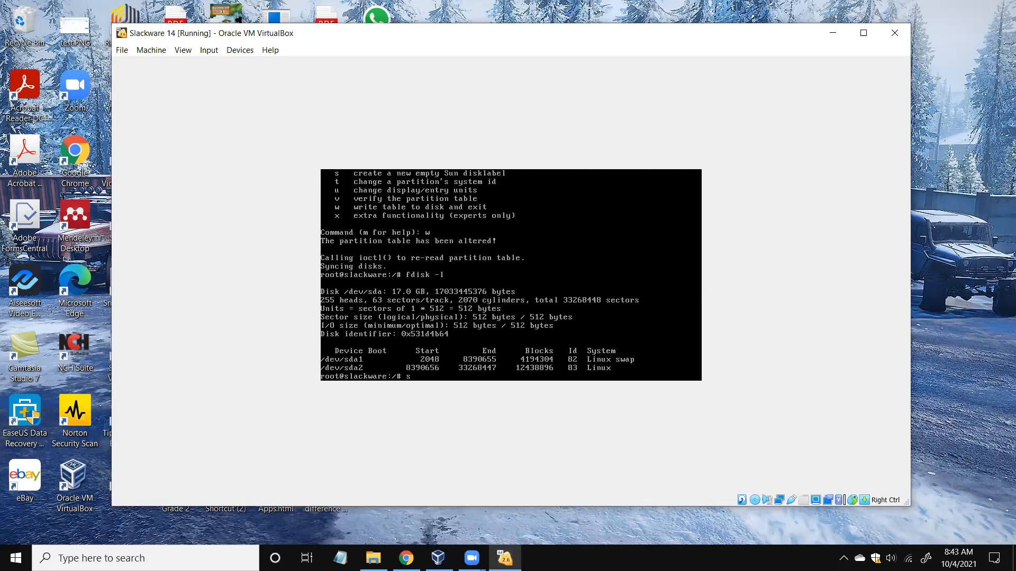
# Run setup at the root prompt to open the Slackware 14 Setup main menu.
pyautogui.write('up')
pyautogui.press('Return')
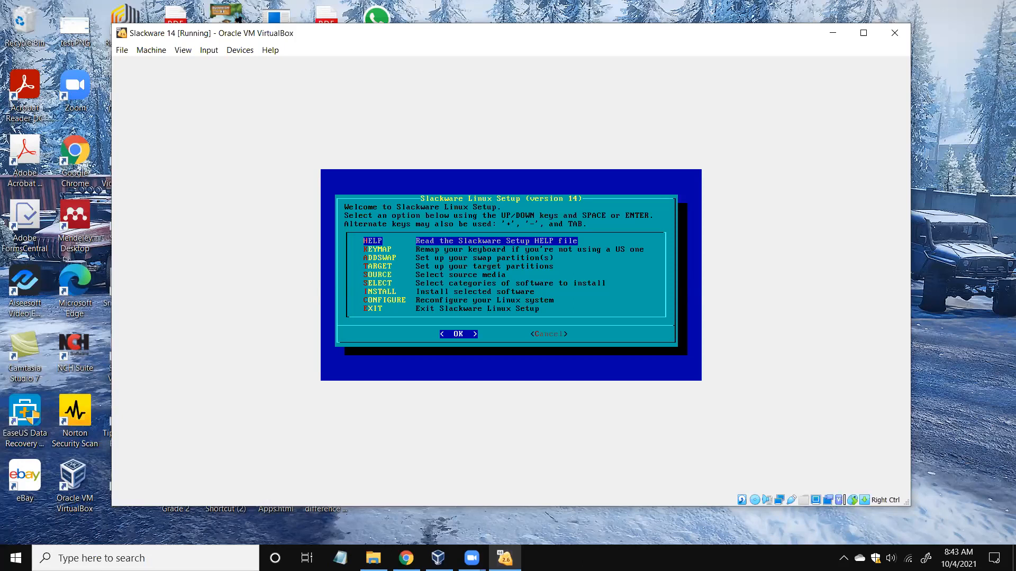
# Start the ADDSWAP step so the installer detects /dev/sda1 as swap.
pyautogui.press('Down')
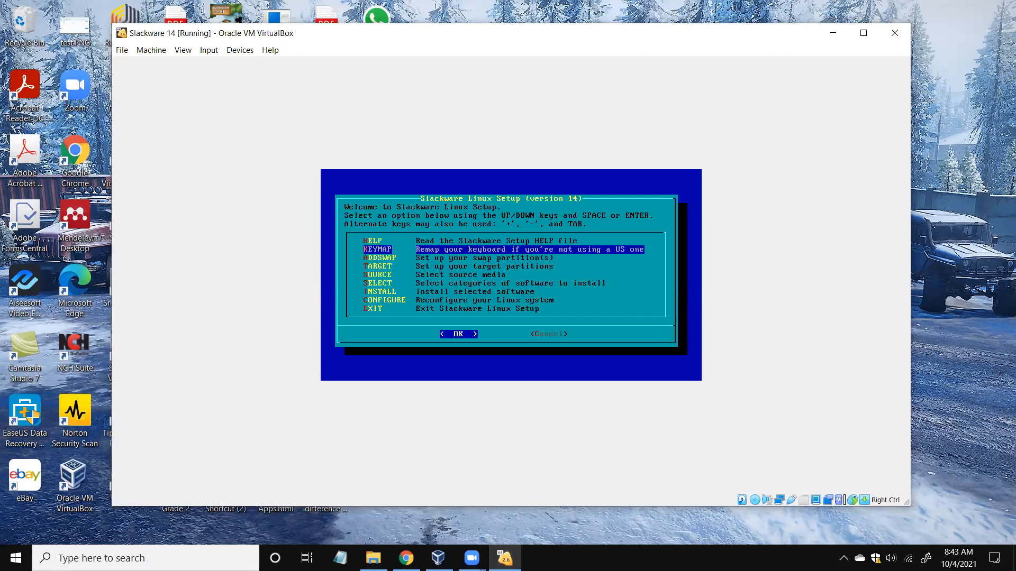
pyautogui.press('Down')
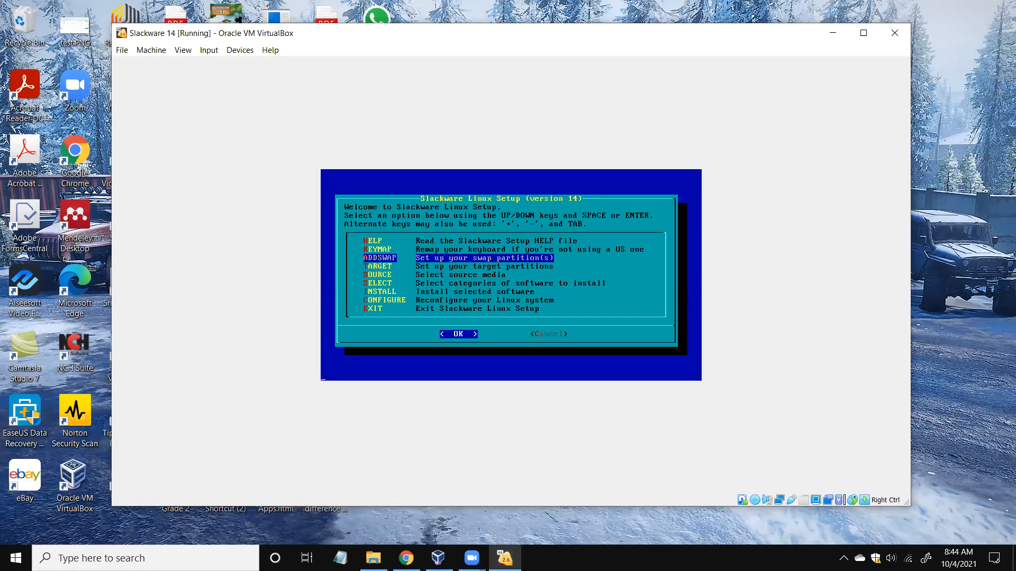
pyautogui.press('Return')
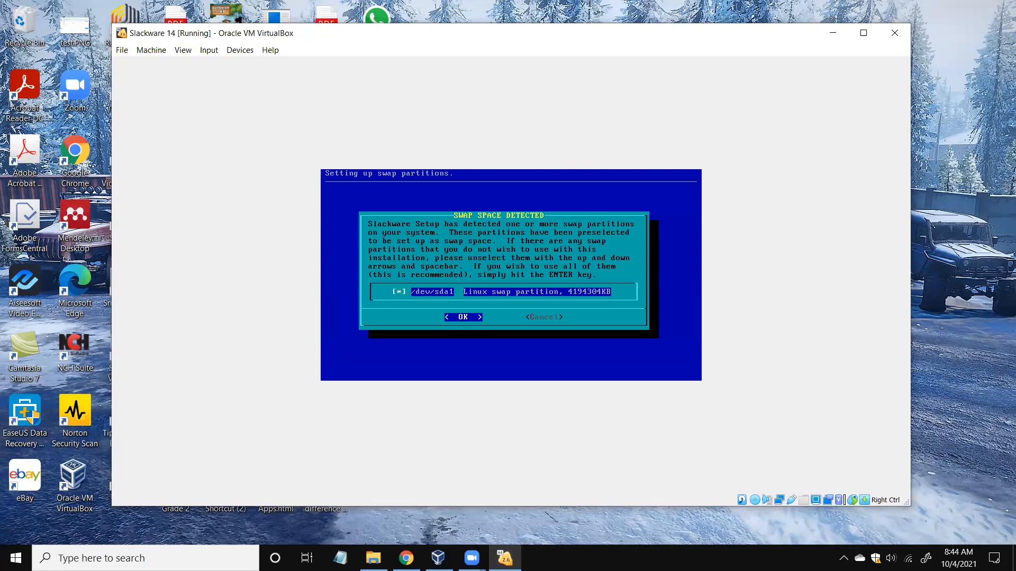
# Accept /dev/sda1 as swap, skip the bad-block check, and confirm the swap entry for /etc/fstab.
pyautogui.press('Return')
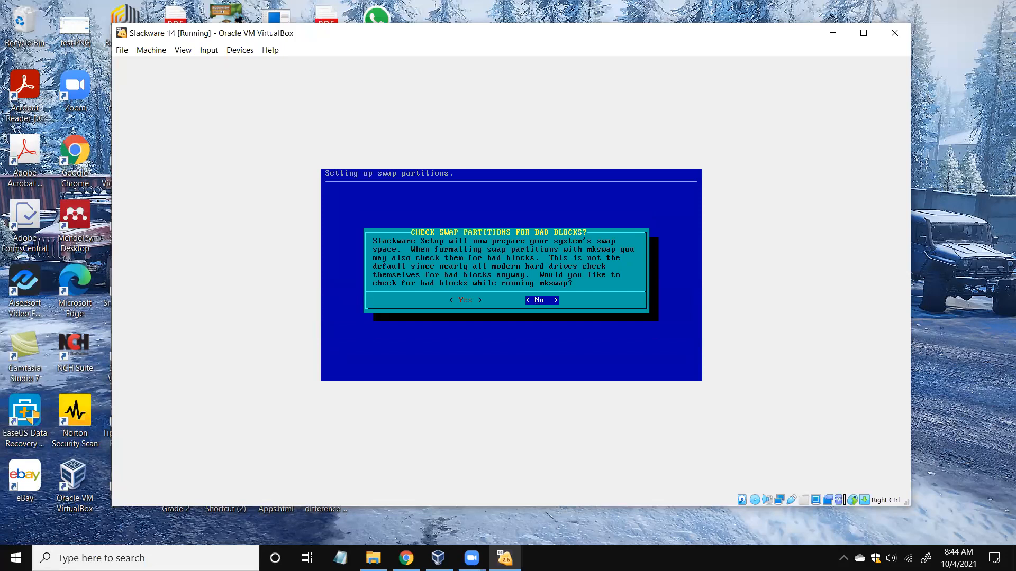
pyautogui.press('Left')
pyautogui.press('Right')
pyautogui.press('Return')
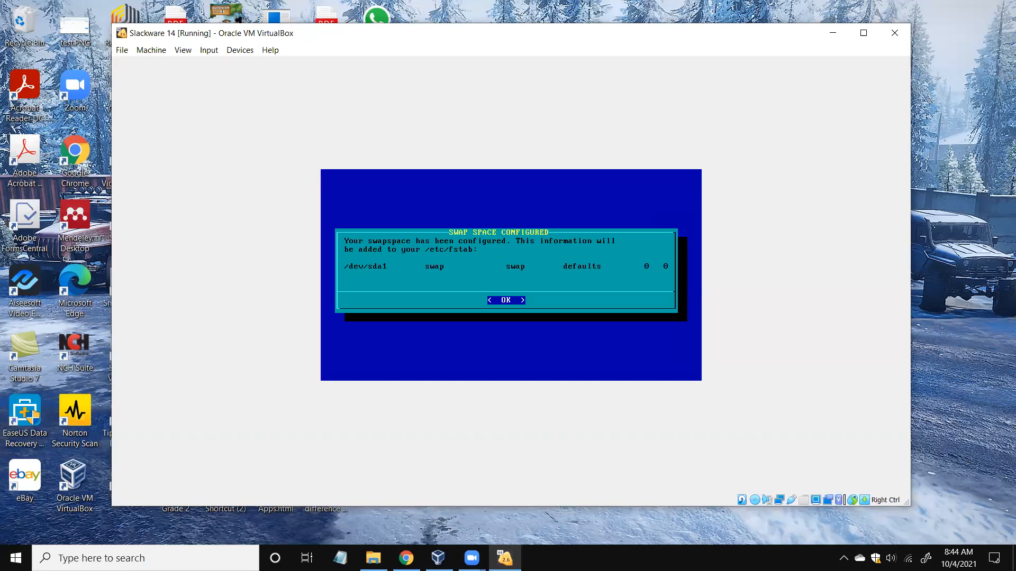
pyautogui.press('Return')
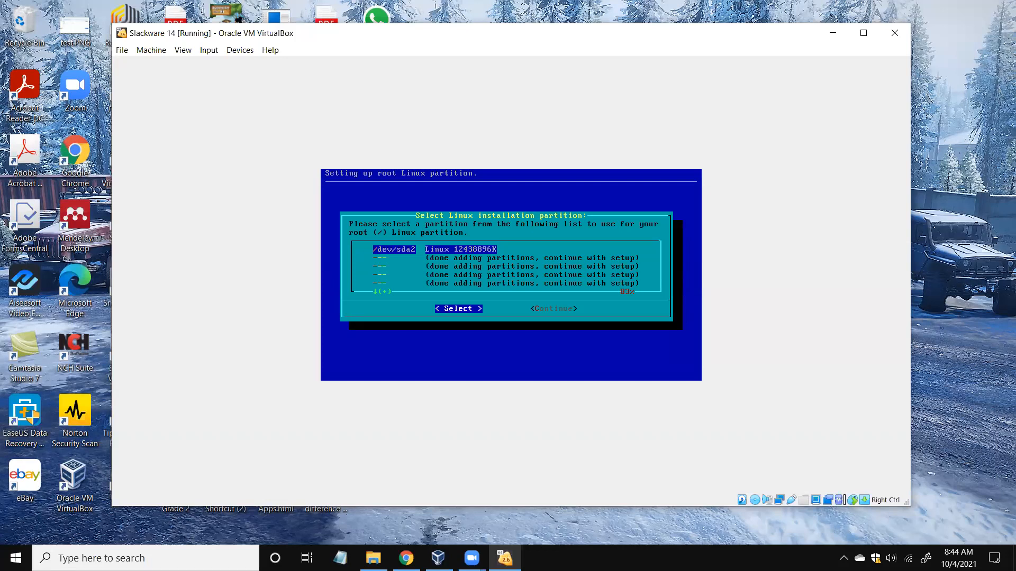
# Pick /dev/sda2 as the root partition and choose a quick format without bad-block checking.
pyautogui.press('Return')
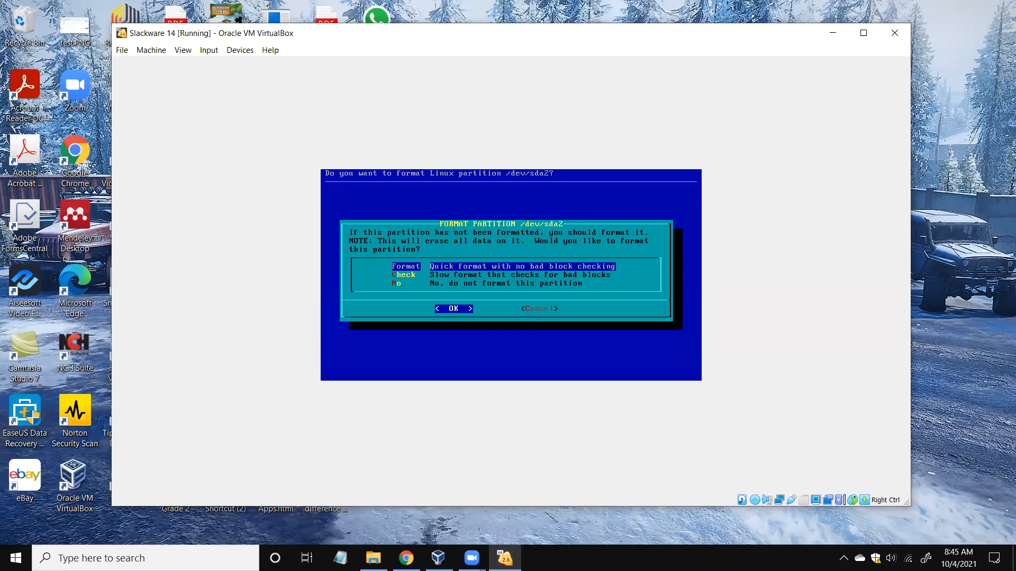
pyautogui.press('Return')
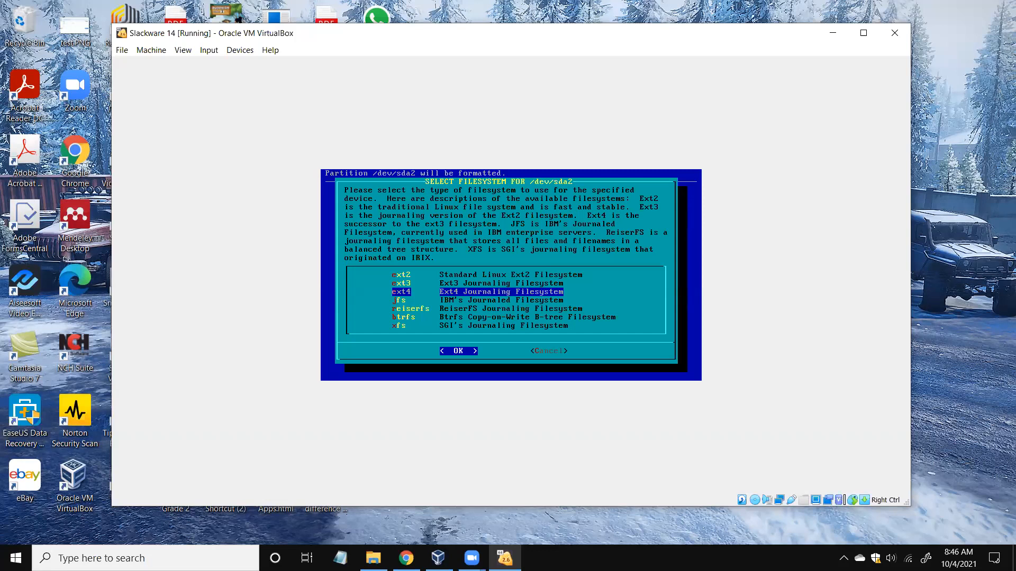
# Format /dev/sda2 as ext4 and confirm its / entry in /etc/fstab.
pyautogui.press('Return')
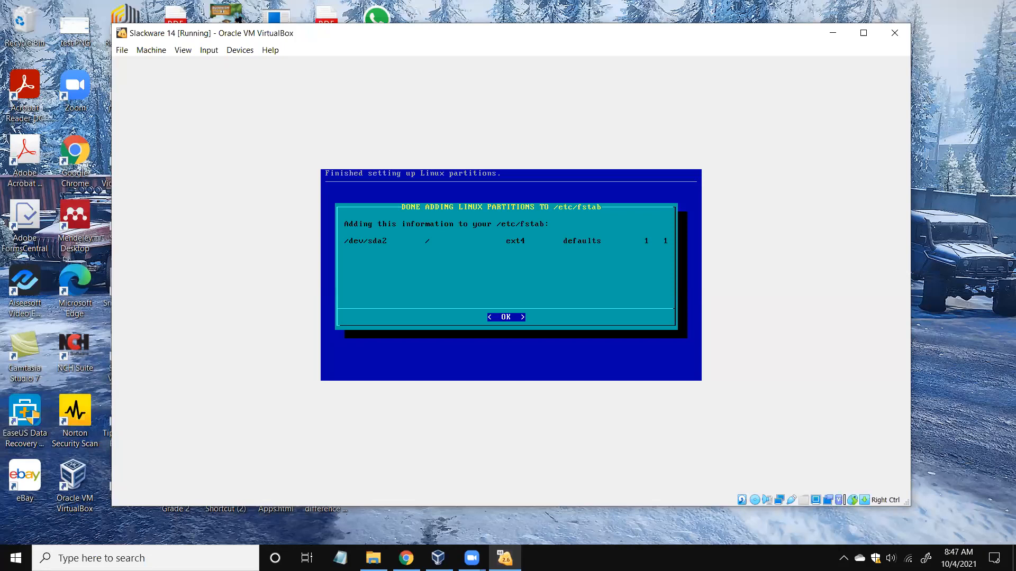
pyautogui.press('Return')
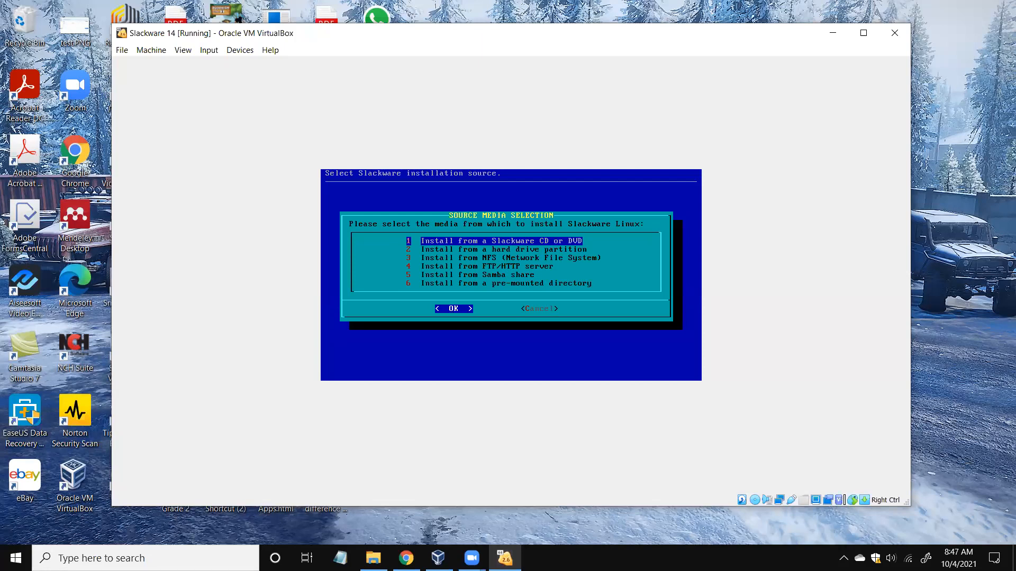
# Choose CD or DVD (option 1) as the source with auto drive scanning.
pyautogui.press('Return')
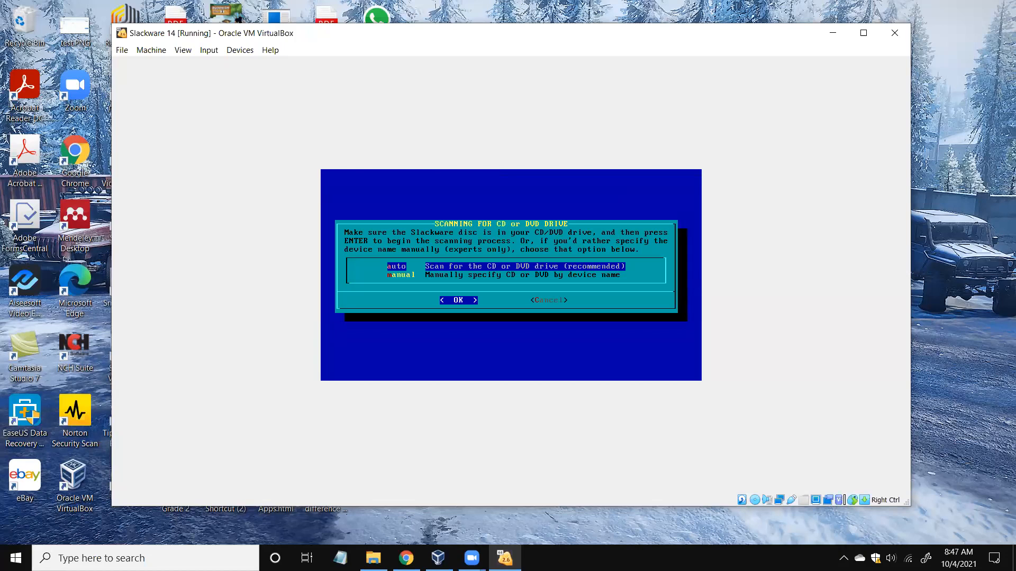
pyautogui.press('Return')
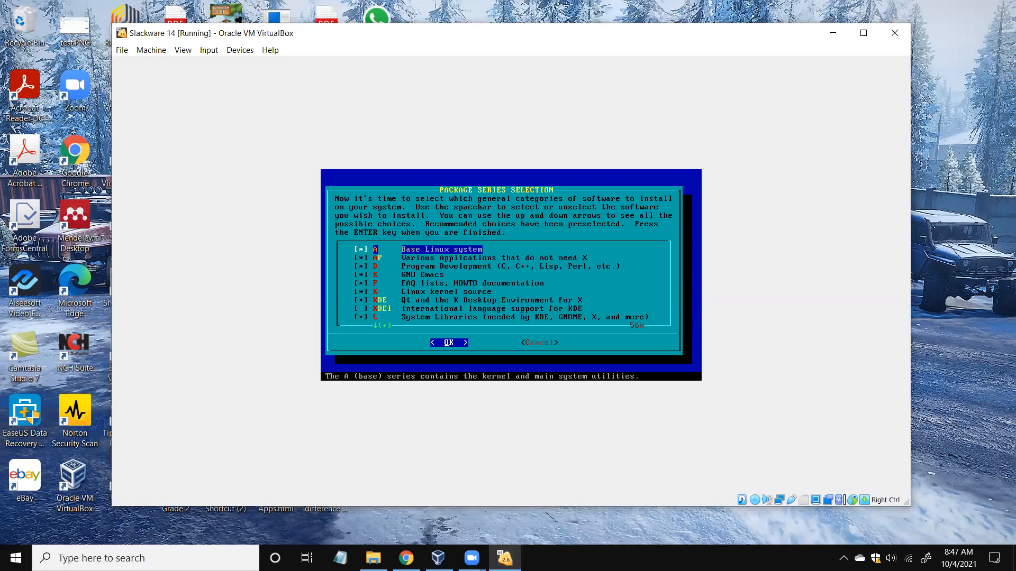
# Accept the default package series (all but KDEI) and choose full prompting mode.
pyautogui.press('Return')
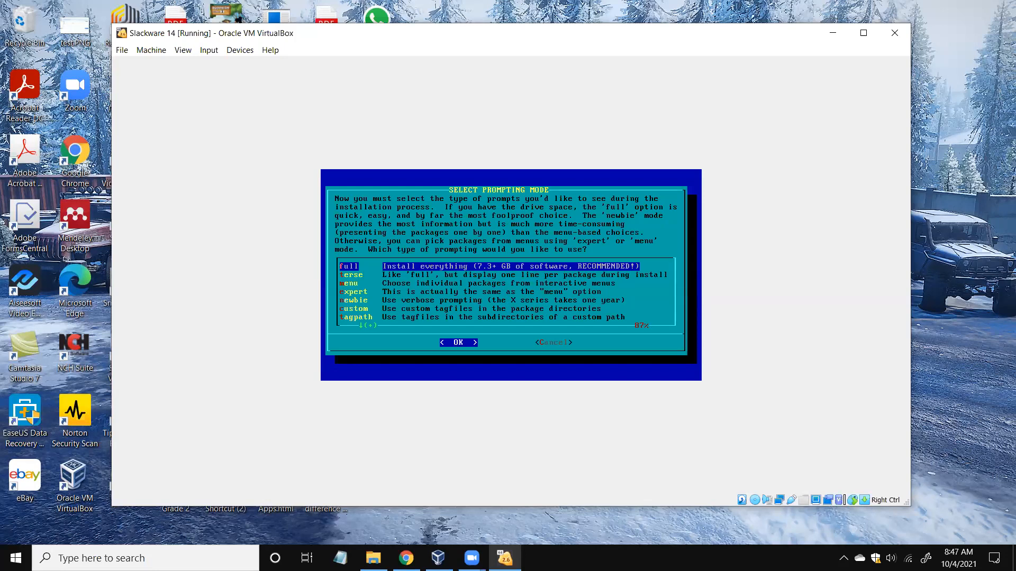
pyautogui.press('Return')
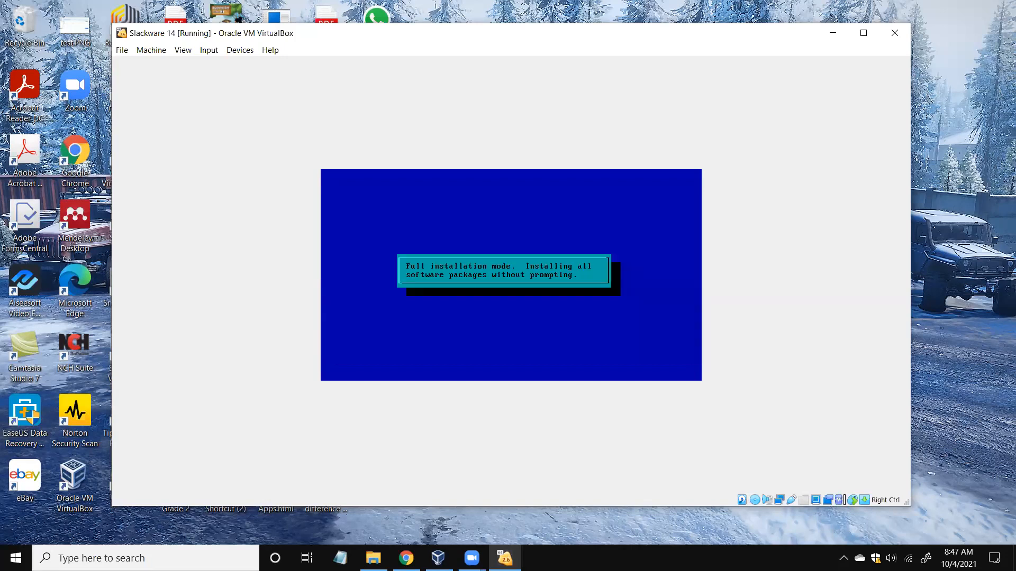
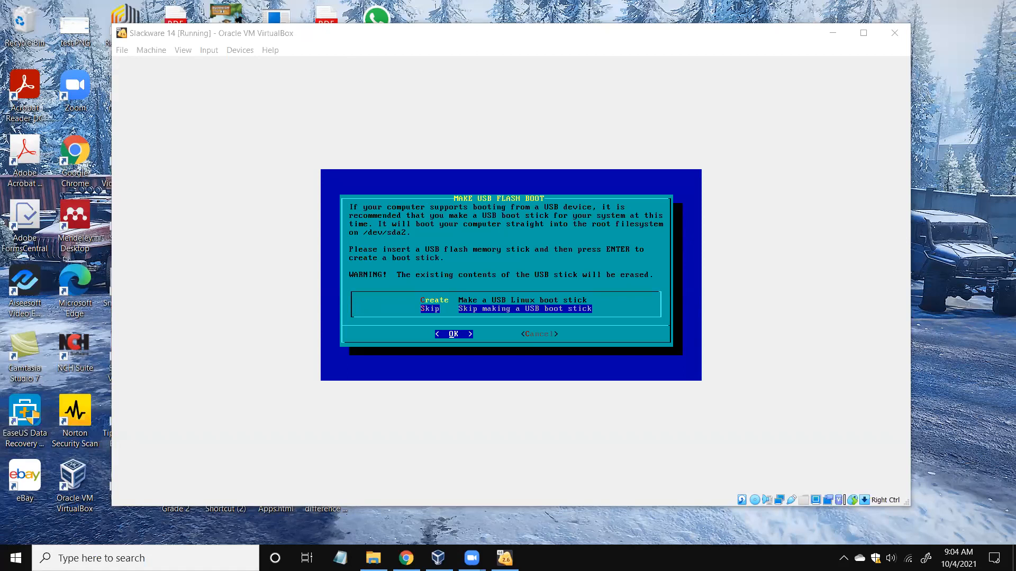
# Leave Skip selected to bypass creating a USB flash boot stick.
pyautogui.press('Return')
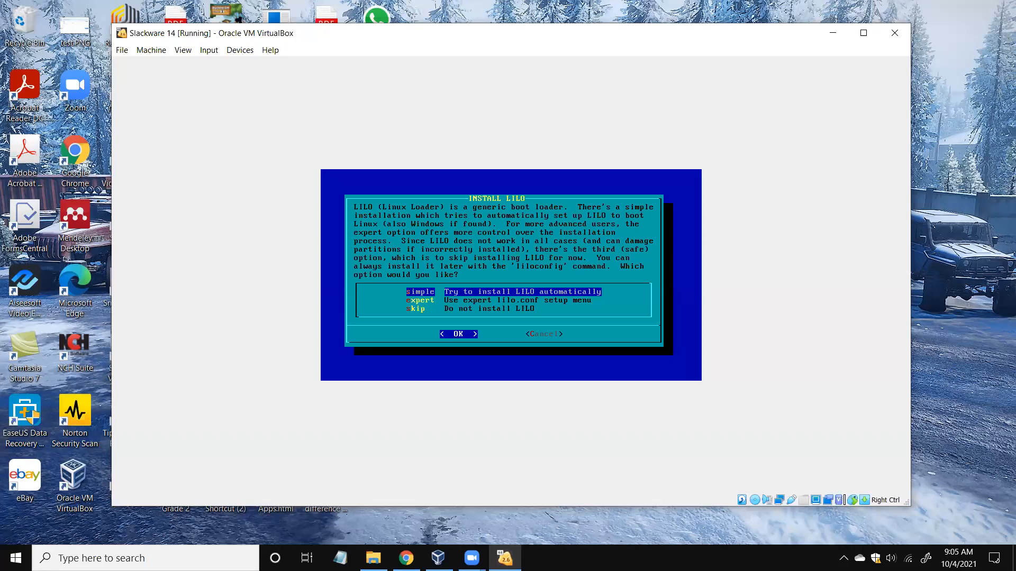
# Install LILO in simple mode to the MBR with standard console, no append parameters, no UTF-8.
pyautogui.press('Return')
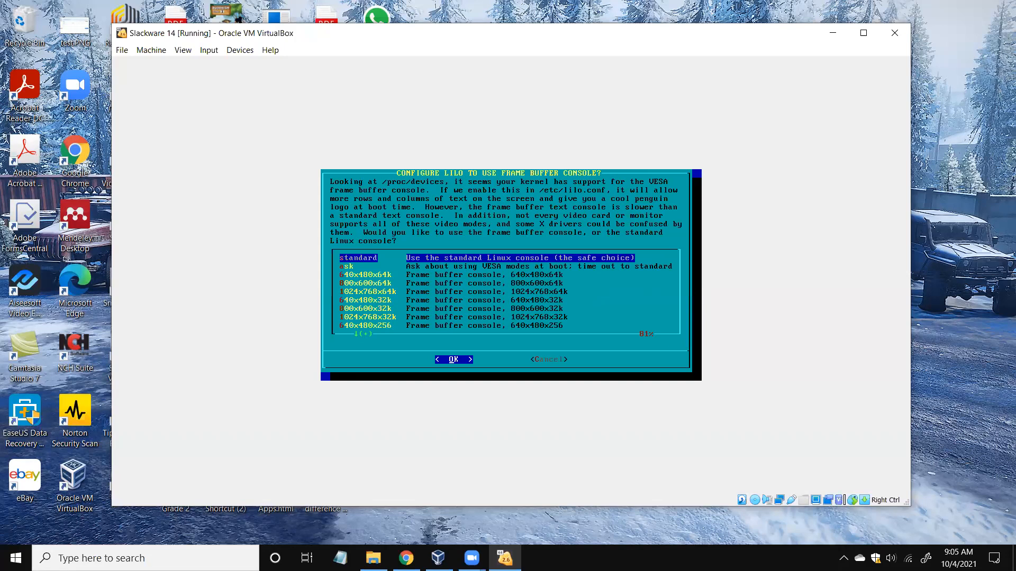
pyautogui.press('Return')
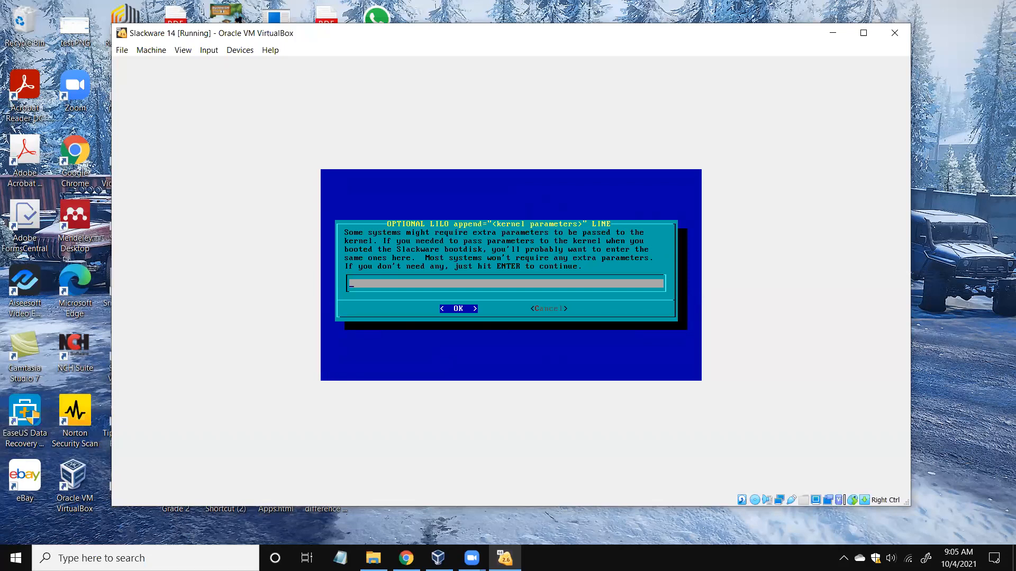
pyautogui.press('Return')
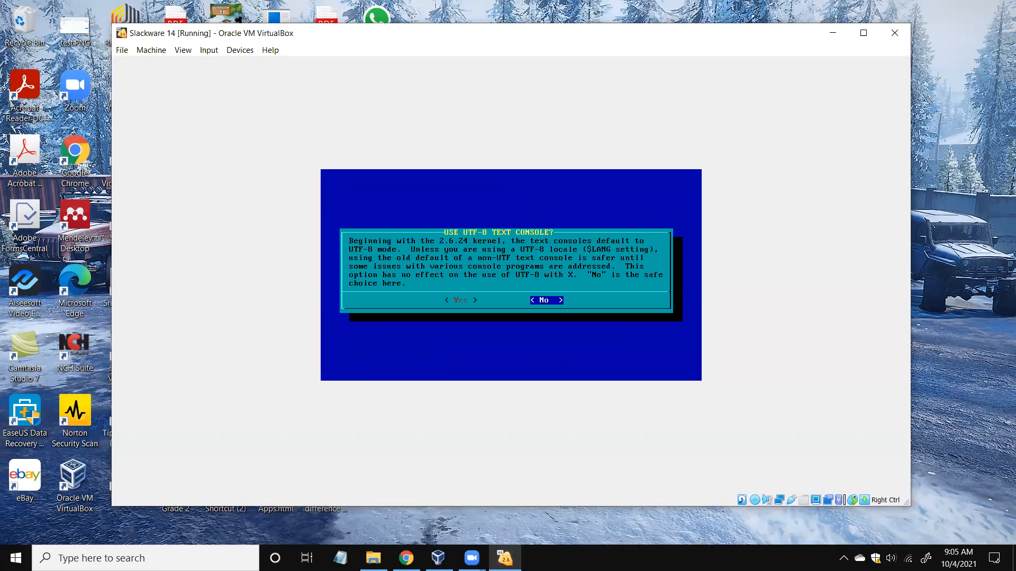
pyautogui.press('Return')
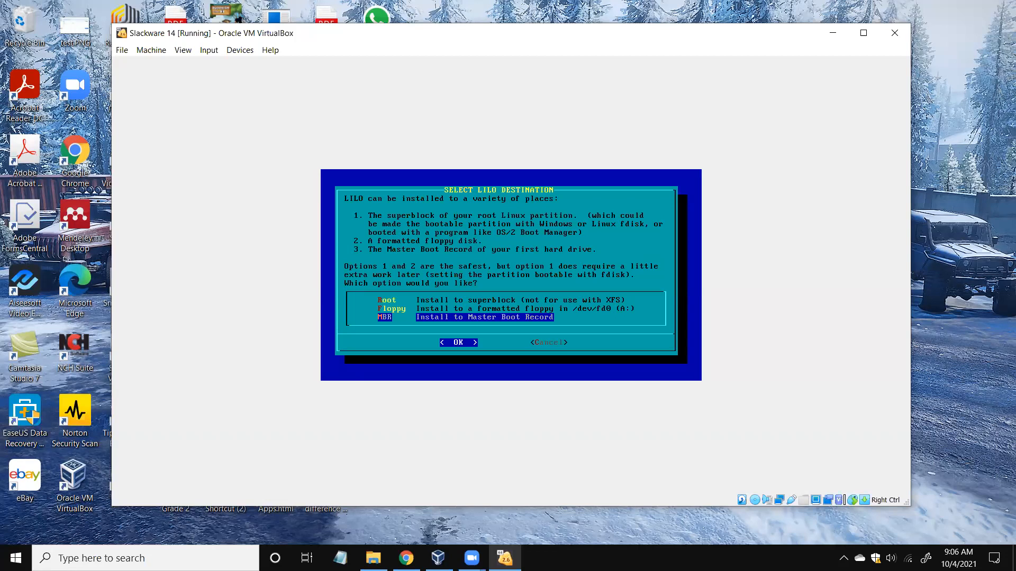
pyautogui.press('Return')
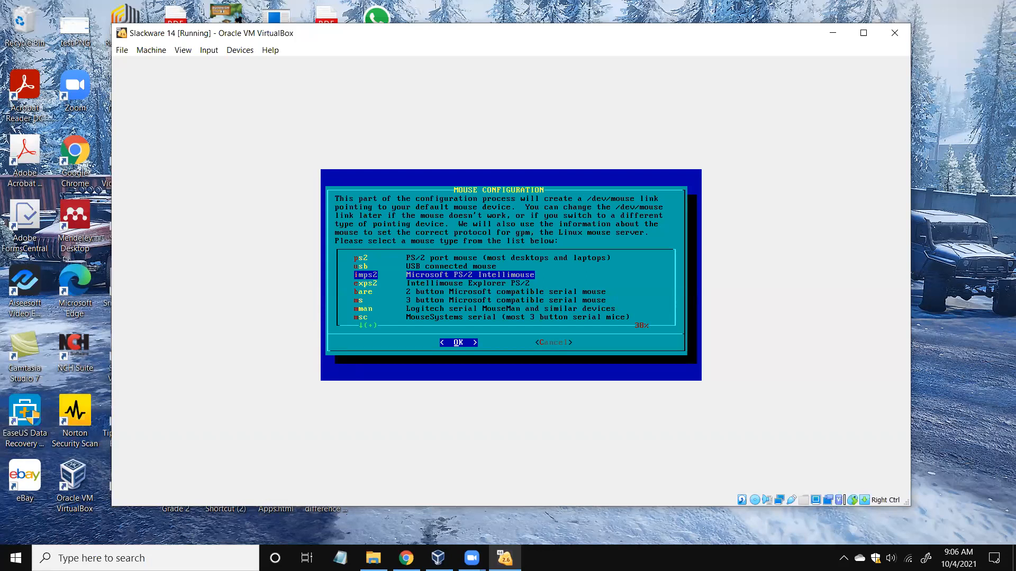
# Choose the imps2 mouse with gpm at boot, skip networking, and keep the default startup services.
pyautogui.press('Return')
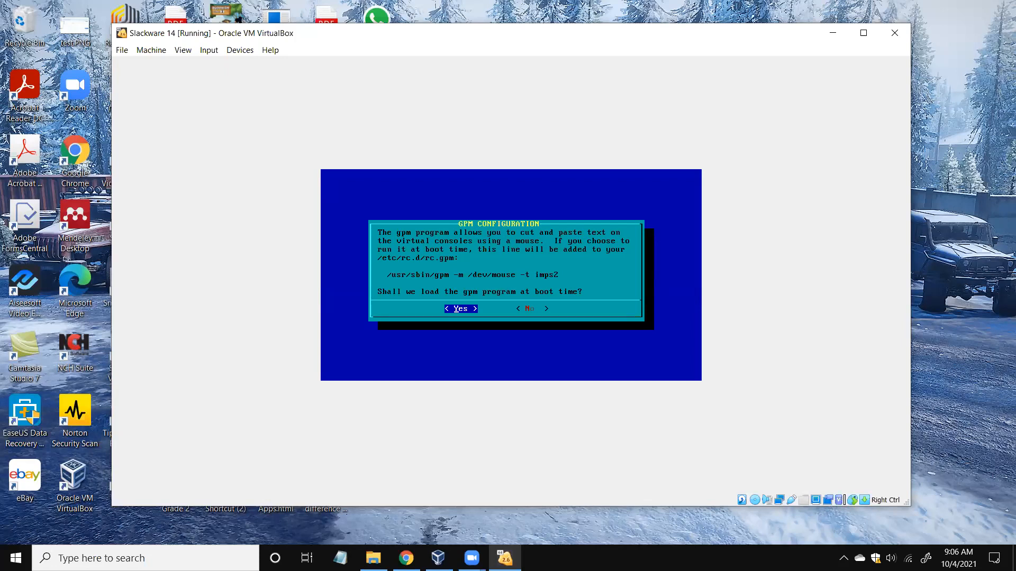
pyautogui.press('Return')
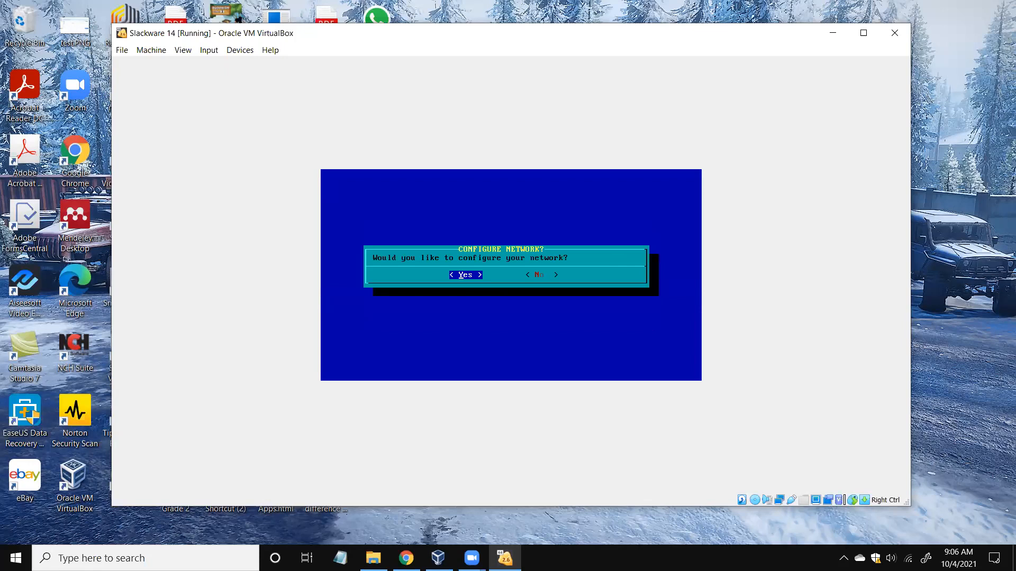
pyautogui.press('Right')
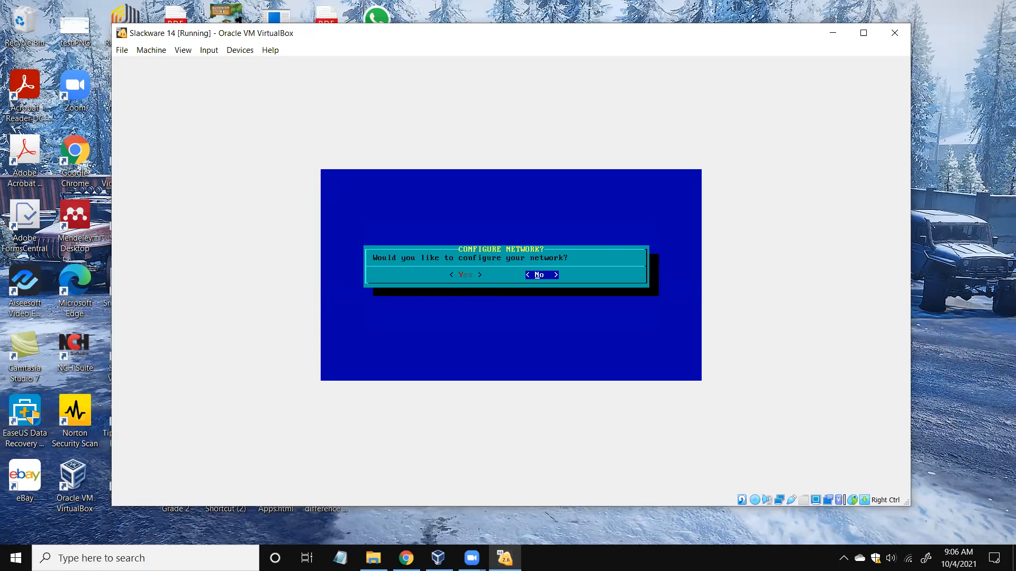
pyautogui.press('Return')
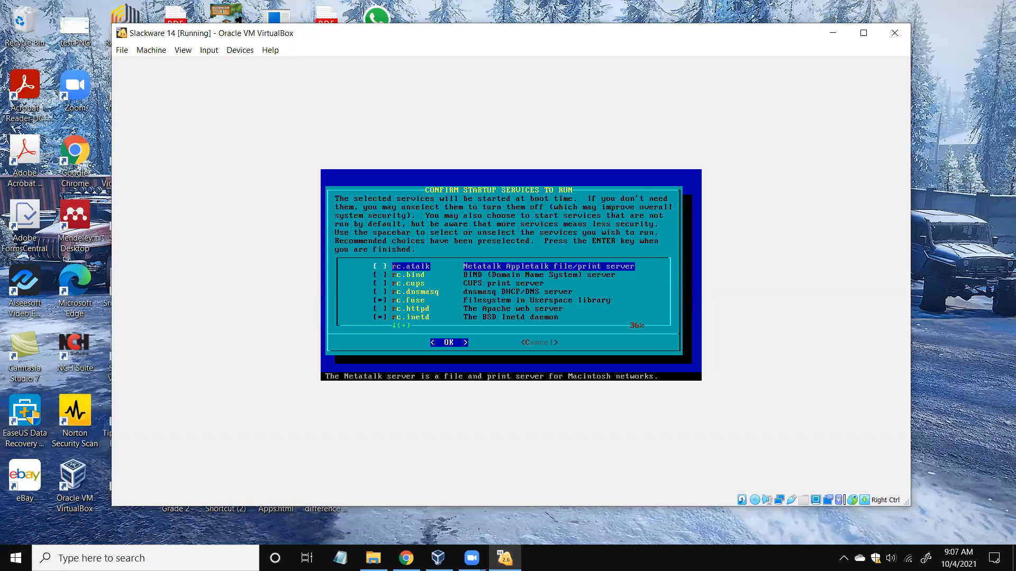
pyautogui.press('Return')
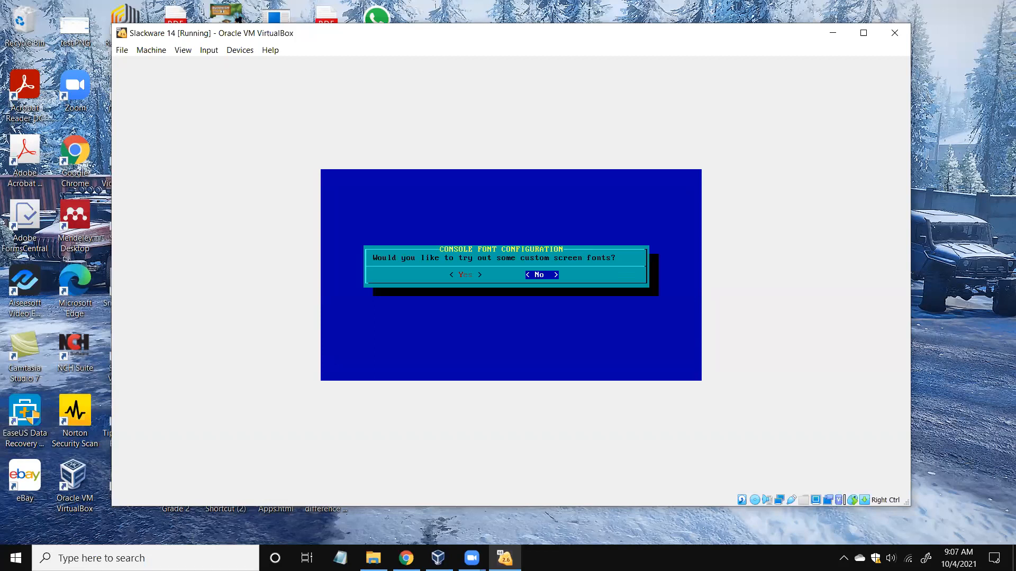
# Decline custom fonts, pick xinitrc.kde, skip the root password, and acknowledge SETUP COMPLETE.
pyautogui.press('Return')
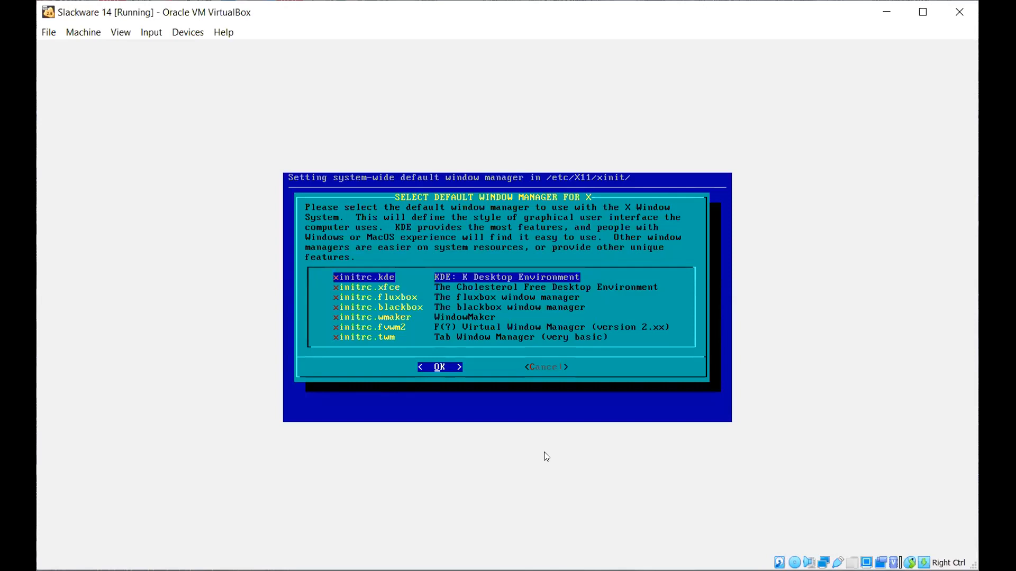
pyautogui.press('Return')
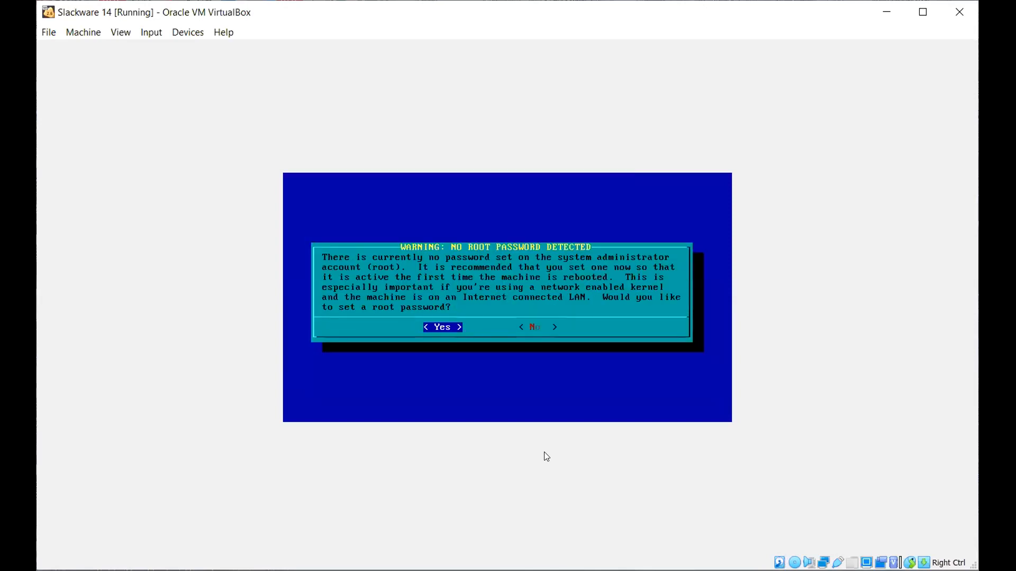
pyautogui.press('Right')
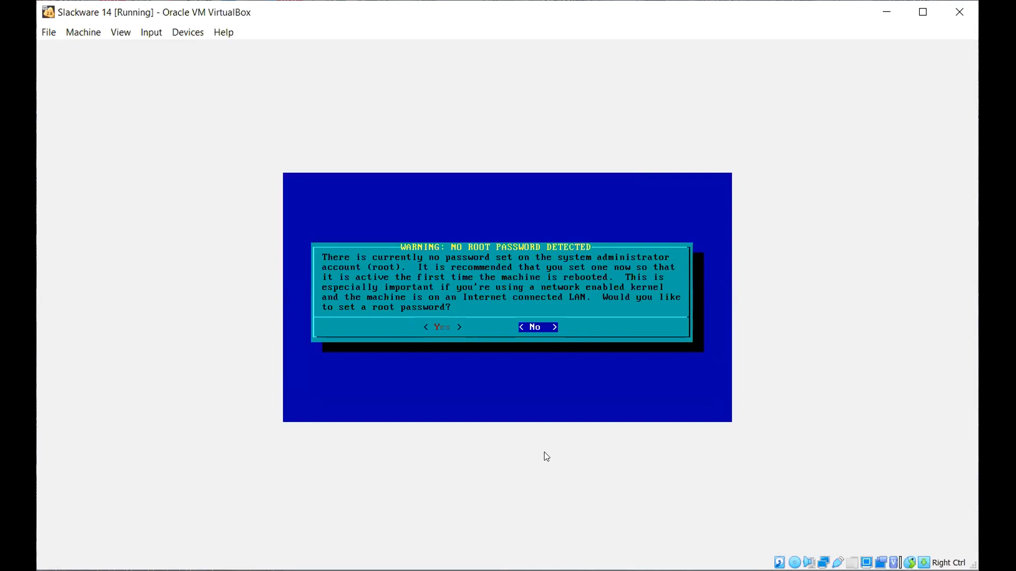
pyautogui.press('Return')
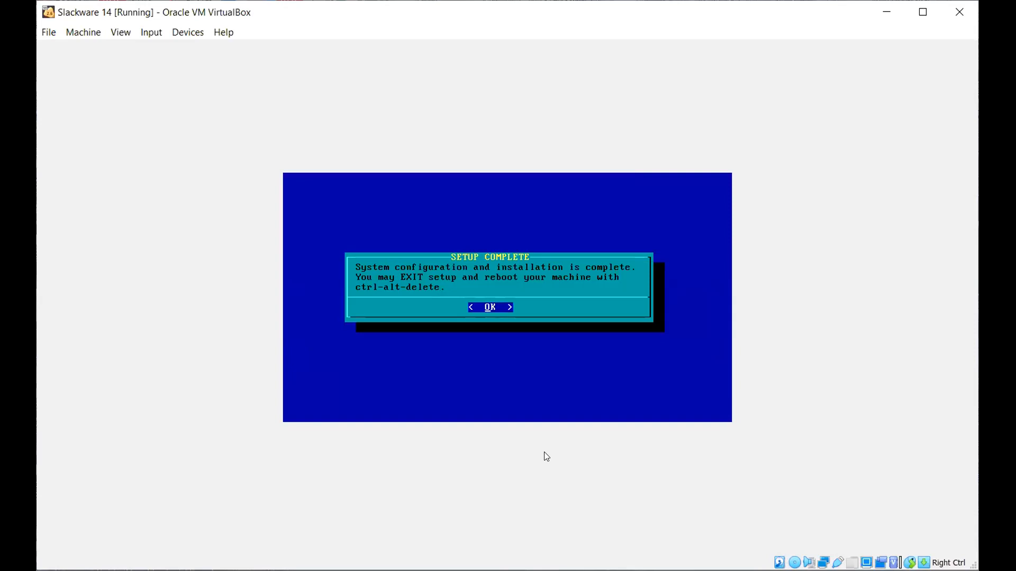
pyautogui.press('Return')
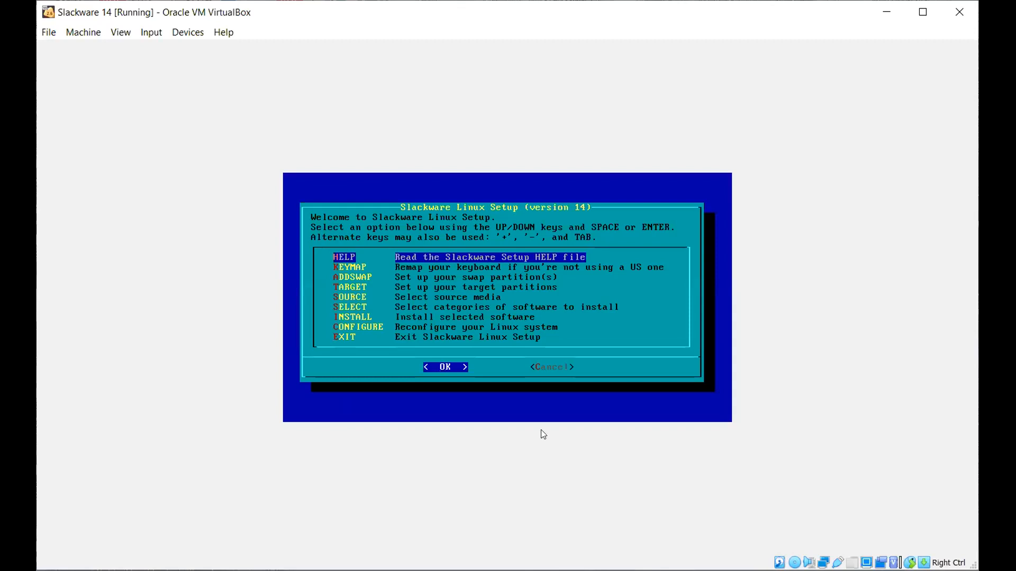
# Cancel out of setup to the root shell, list the root directory, and try startx.
pyautogui.press('Tab')
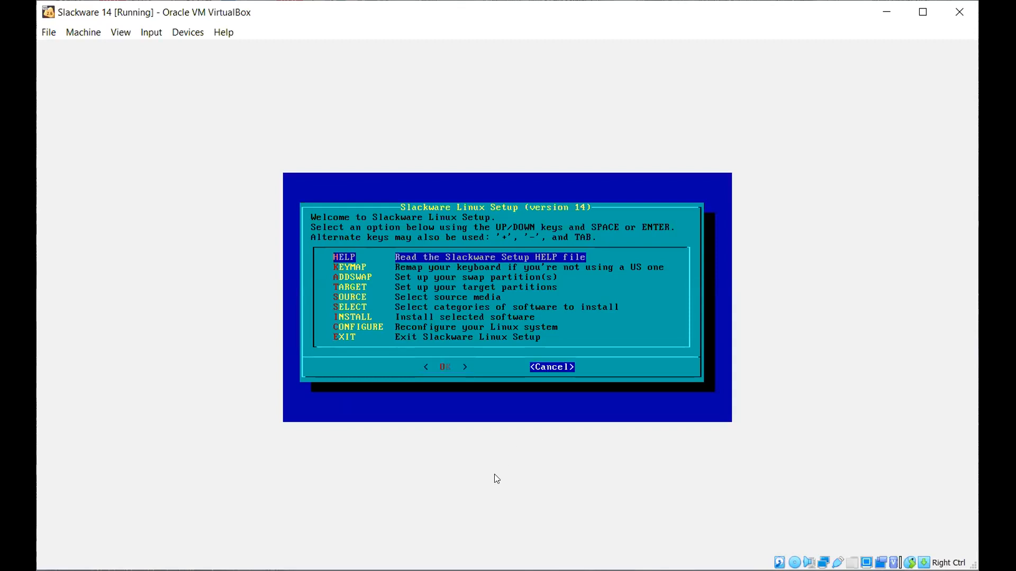
pyautogui.press('Return')
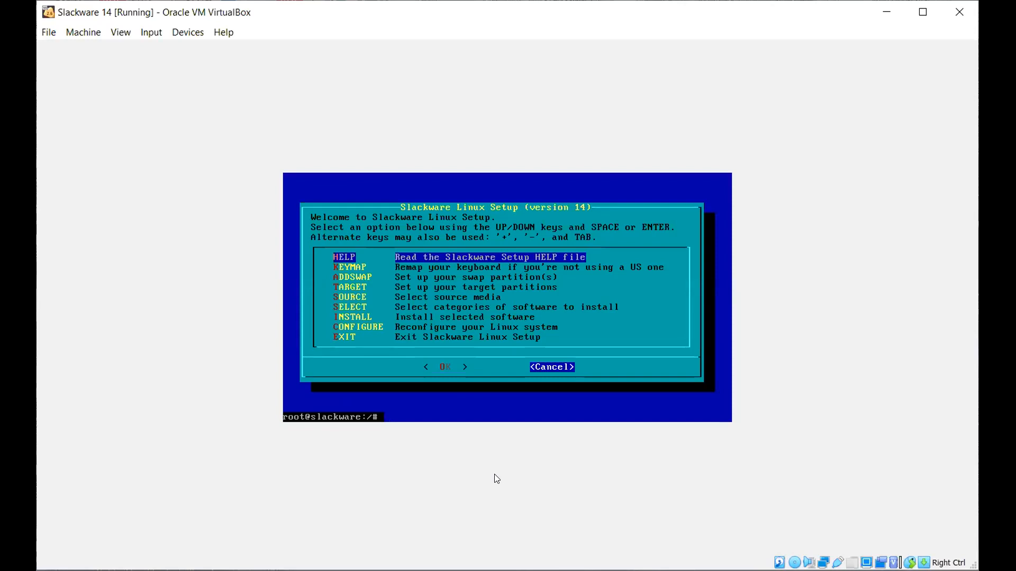
pyautogui.write('ls')
pyautogui.press('Return')
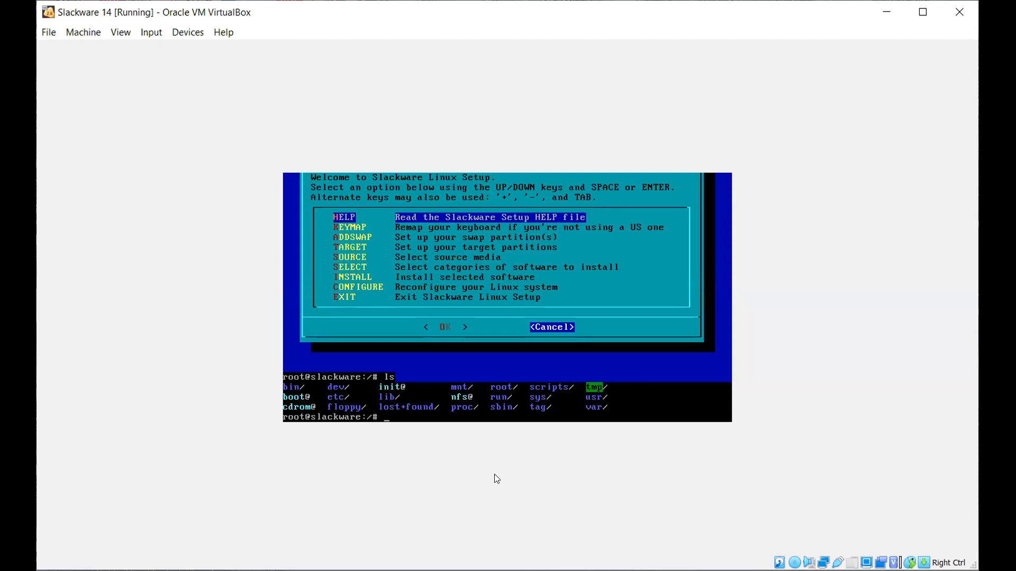
pyautogui.write('tartx')
pyautogui.press('Return')
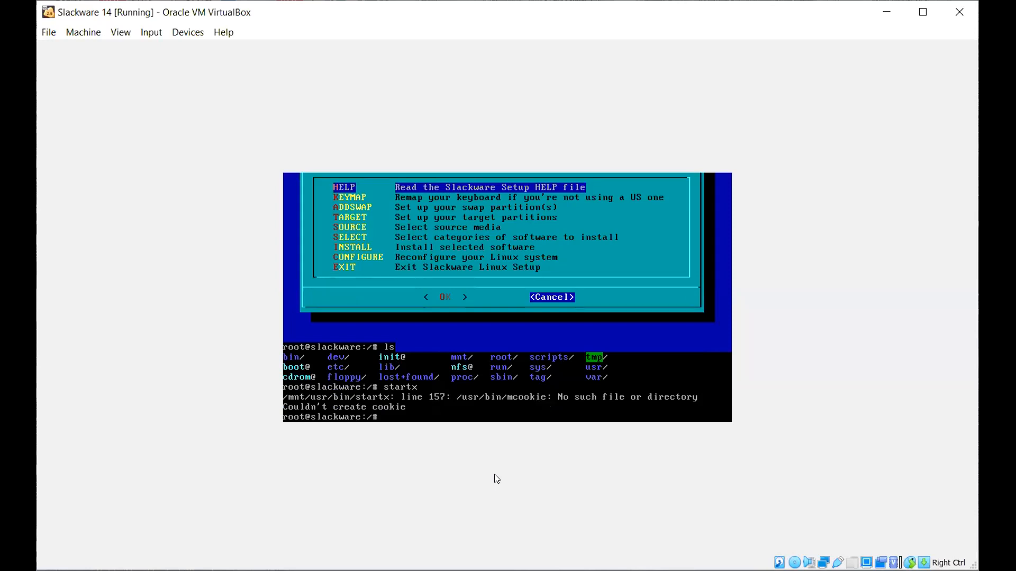
# Reboot the virtual machine with the reboot command, fixing the typos.
pyautogui.write('rebot')
pyautogui.press('Return')
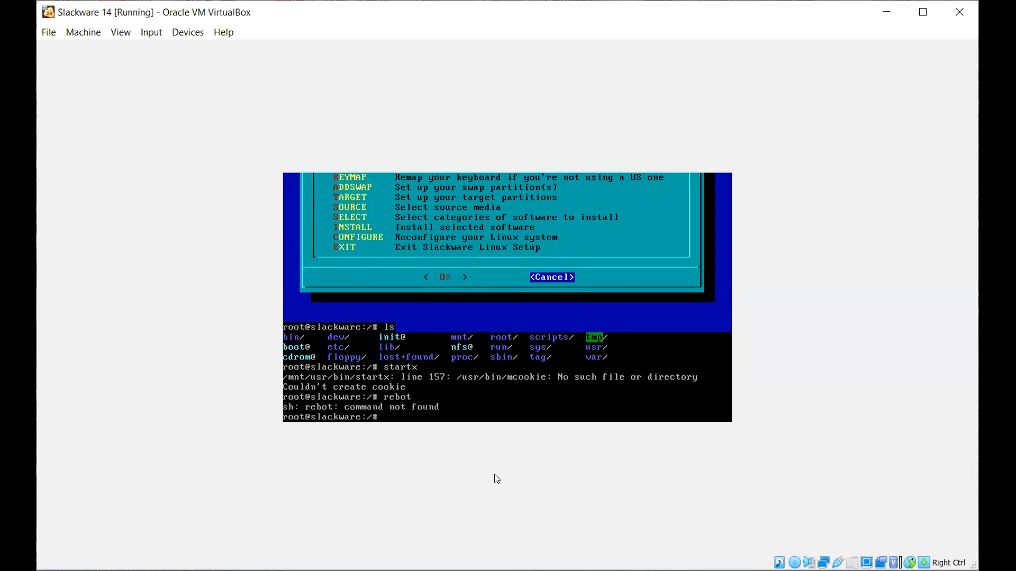
pyautogui.write('rebb')
pyautogui.press('BackSpace')
pyautogui.write('oot')
pyautogui.press('Return')
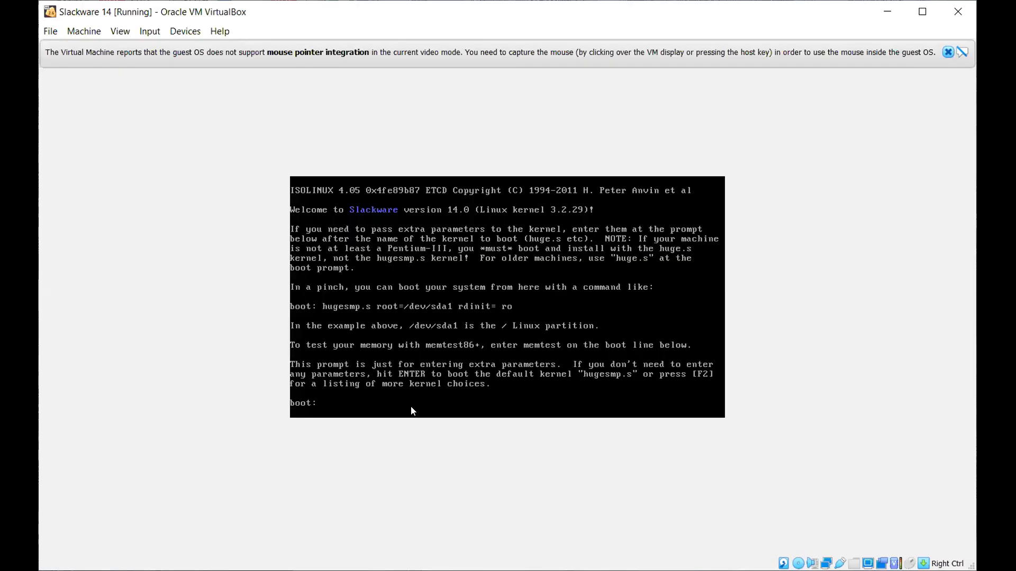
# Boot the default installer kernel and bring up the Devices > Optical Drives menu.
pyautogui.press('Return')
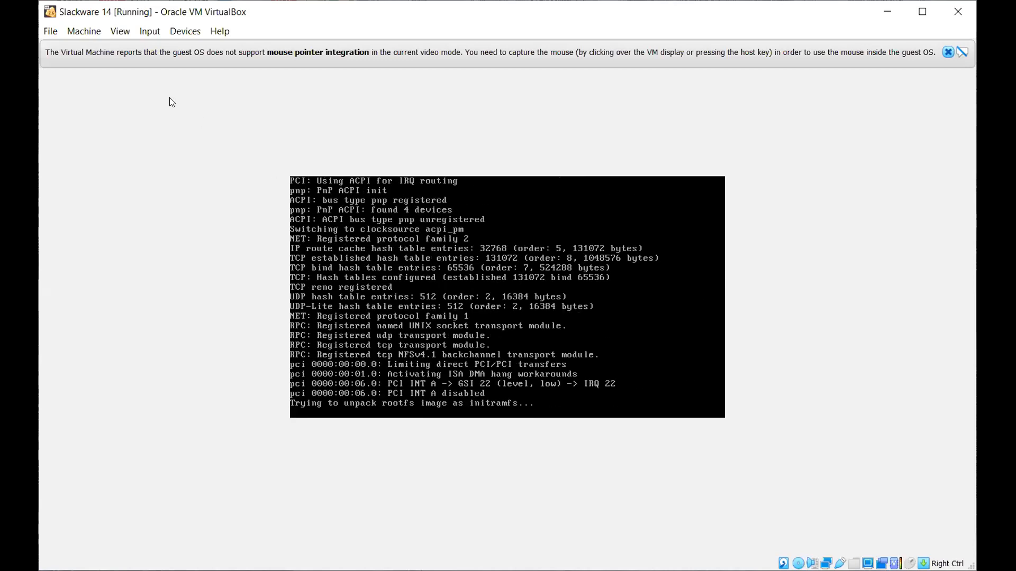
pyautogui.click(119, 31)
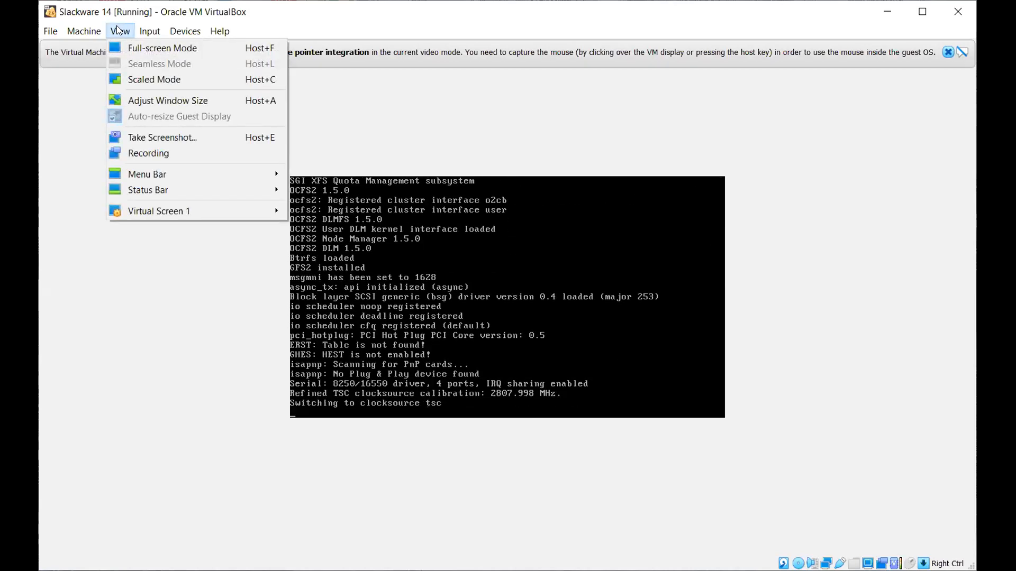
pyautogui.moveTo(176, 31)
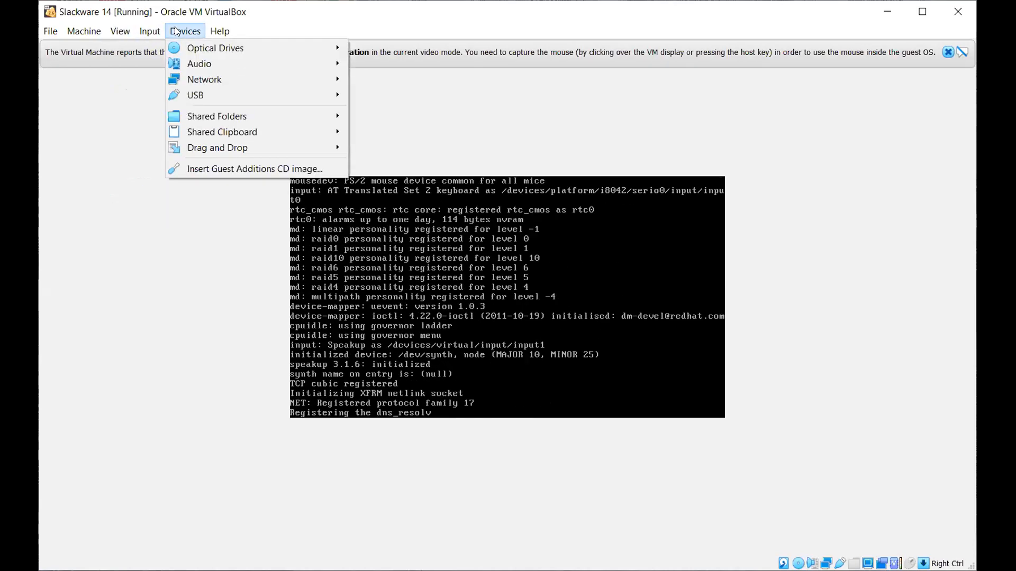
pyautogui.moveTo(201, 48)
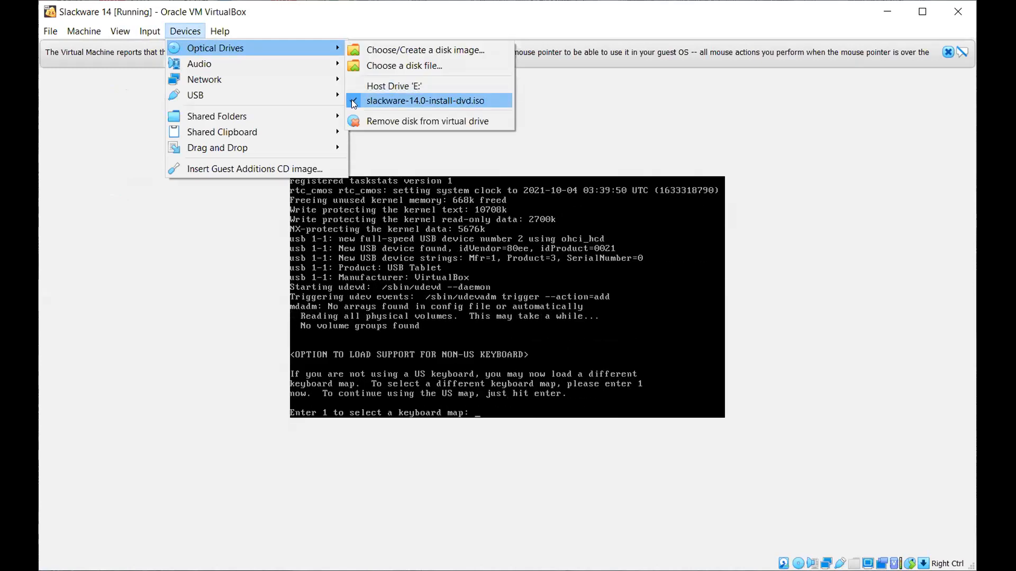
# Force-unmount slackware-14.0-install-dvd.iso and accept the default US keyboard map.
pyautogui.click(354, 102)
pyautogui.click(464, 339)
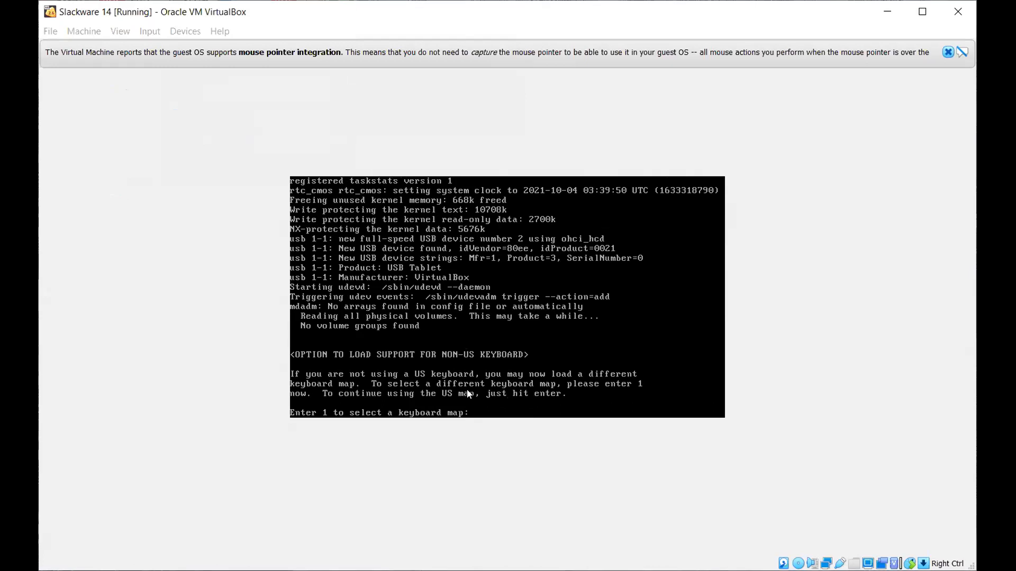
pyautogui.press('Return')
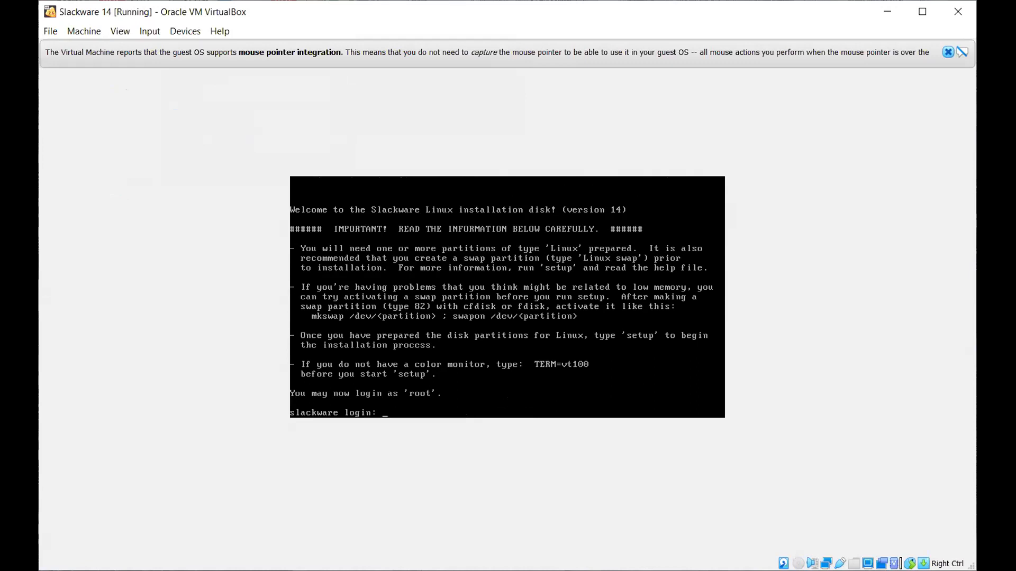
# Log in as root and reboot the VM.
pyautogui.write('root')
pyautogui.press('Return')
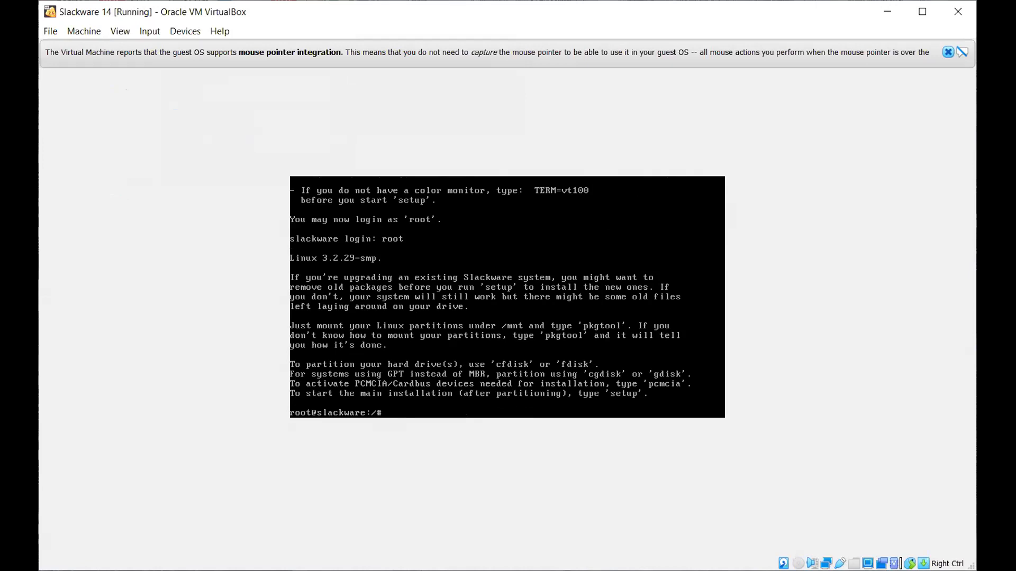
pyautogui.write('reb oo')
pyautogui.press('BackSpace')
pyautogui.press('BackSpace')
pyautogui.press('BackSpace')
pyautogui.write('oot')
pyautogui.press('Return')
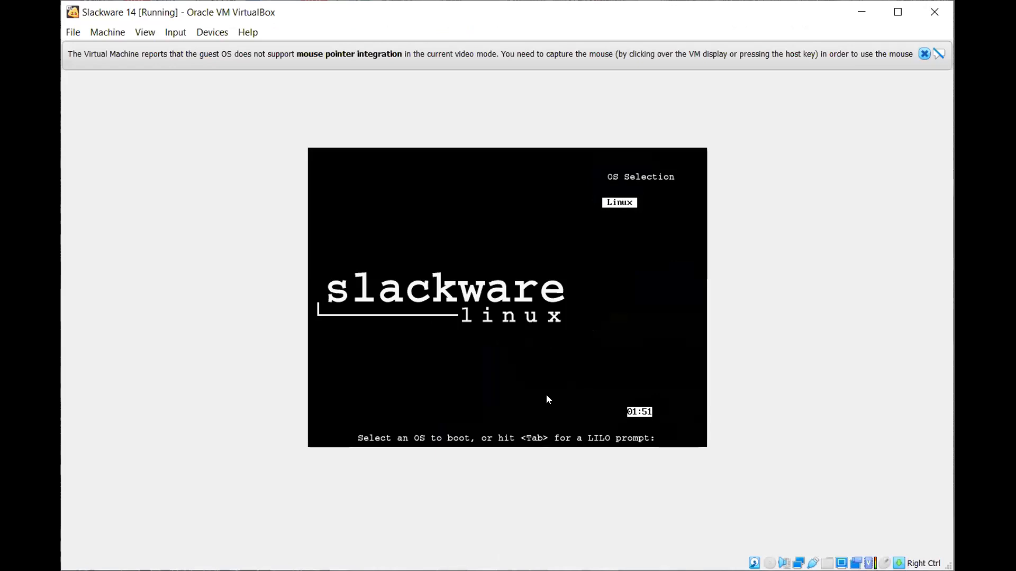
# Boot the Linux entry from the LILO OS Selection menu.
pyautogui.press('Return')
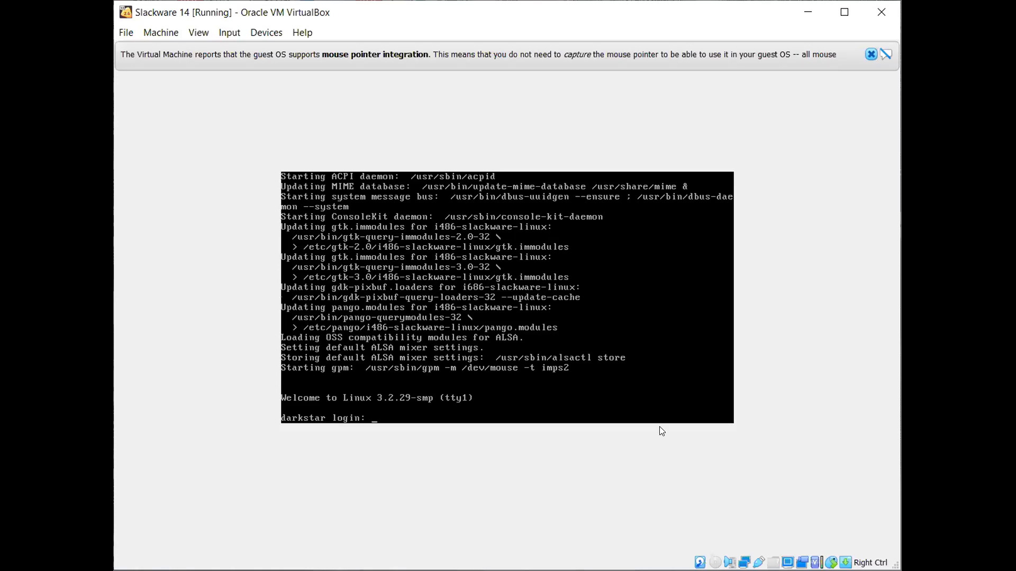
# Log in as root at darkstar and run ls, pwd, cd.. and ls again.
pyautogui.write('root')
pyautogui.press('Return')
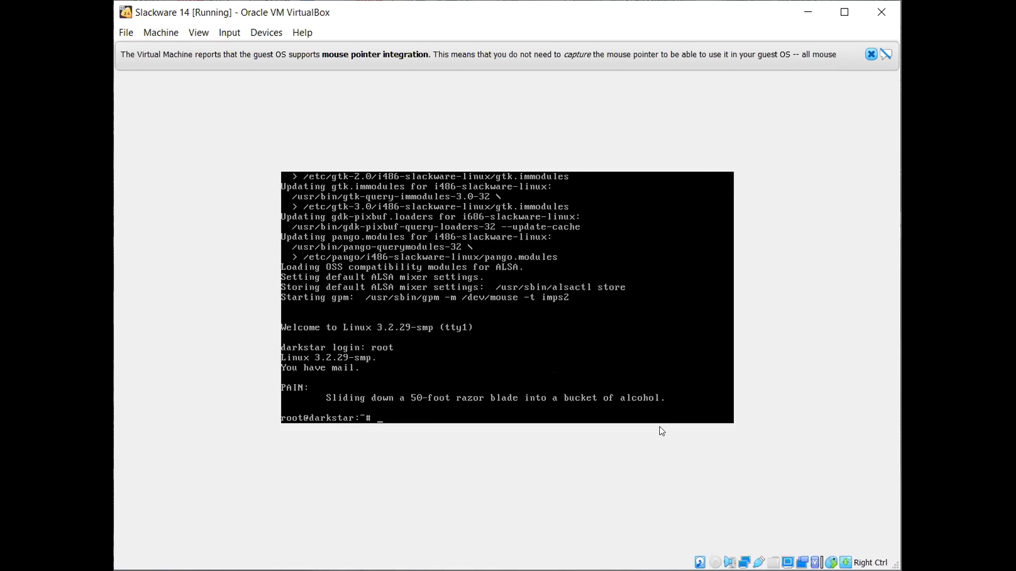
pyautogui.write('ls')
pyautogui.press('Return')
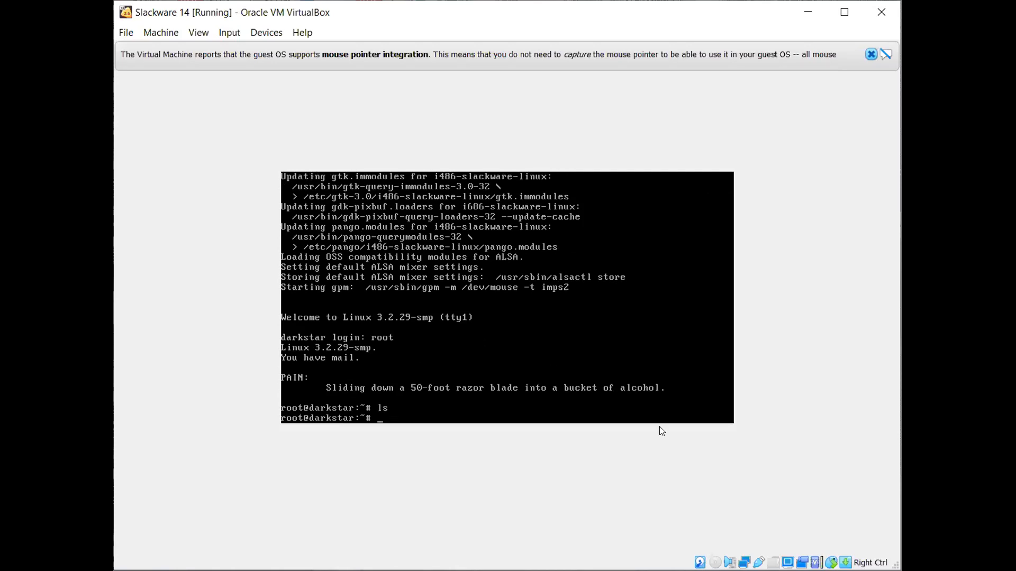
pyautogui.write('pwd')
pyautogui.press('Return')
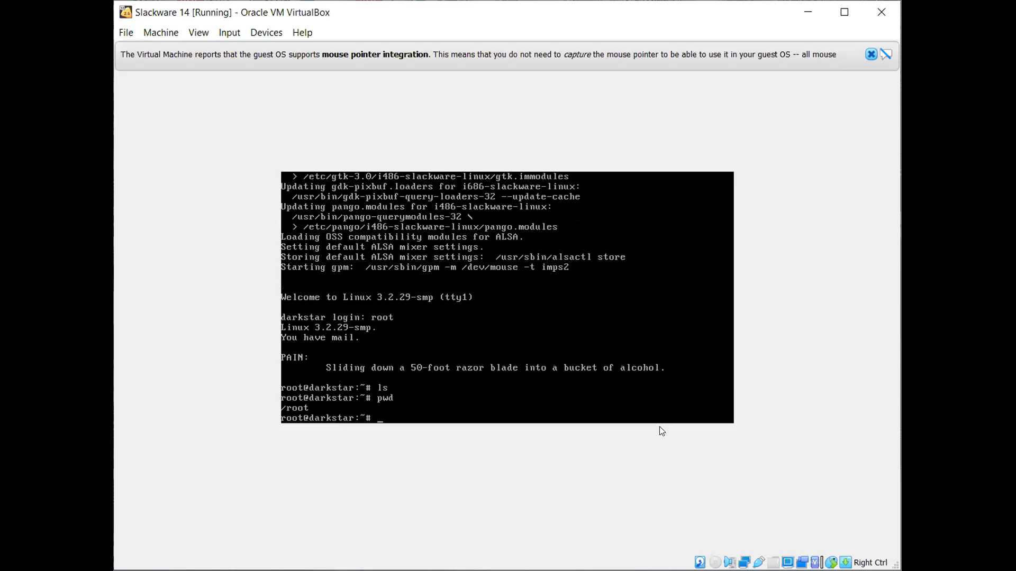
pyautogui.write('cd..')
pyautogui.press('Return')
pyautogui.write('ls')
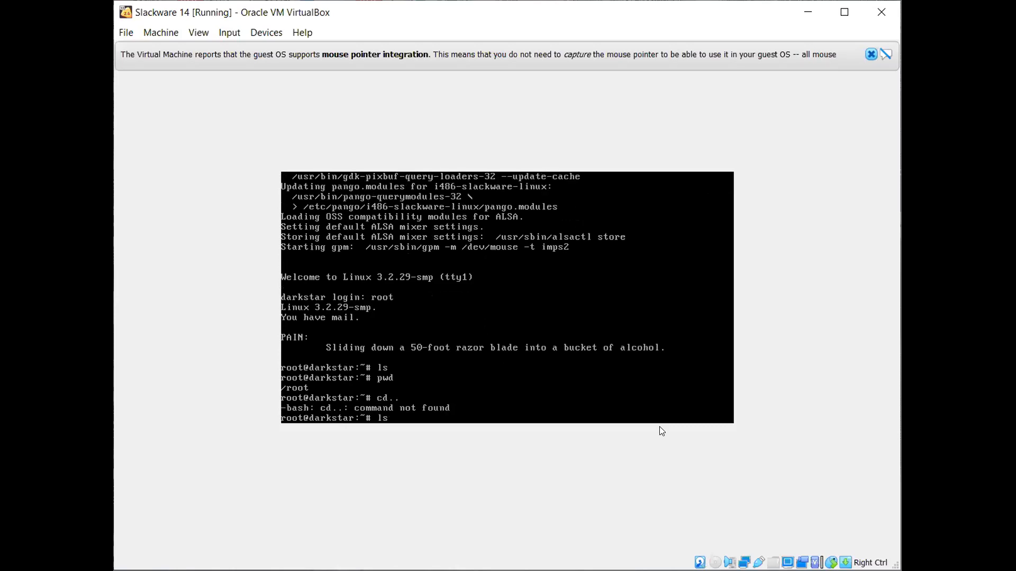
pyautogui.press('Return')
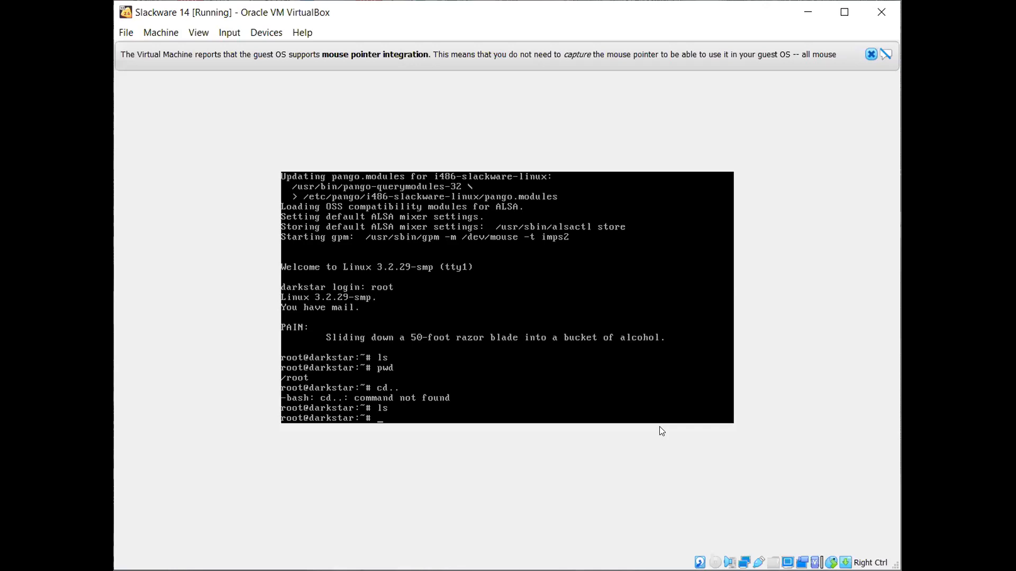
# List the folders in /usr/local, then launch the KDE session with startx.
pyautogui.write('cd /usr/local/')
pyautogui.press('Return')
pyautogui.write('ls')
pyautogui.press('Return')
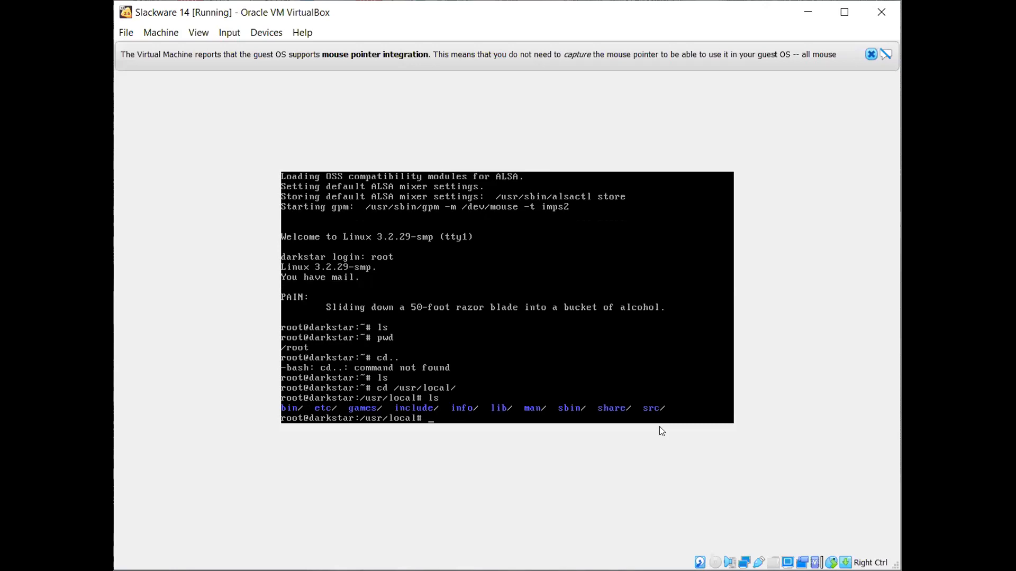
pyautogui.write('startx')
pyautogui.press('Return')
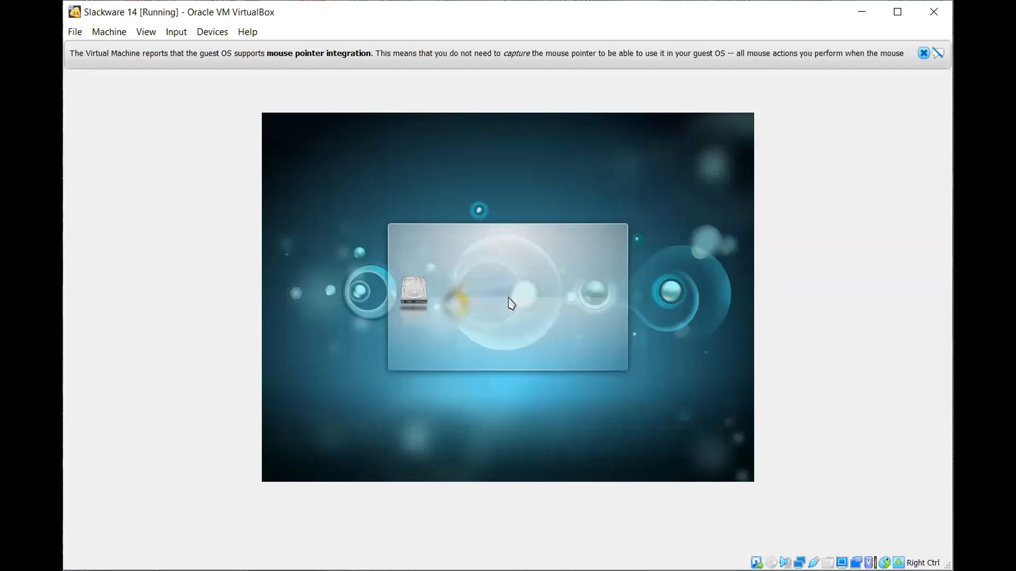
# Close VirtualBox's mouse-integration notification bar over the loading KDE desktop.
pyautogui.click(924, 54)
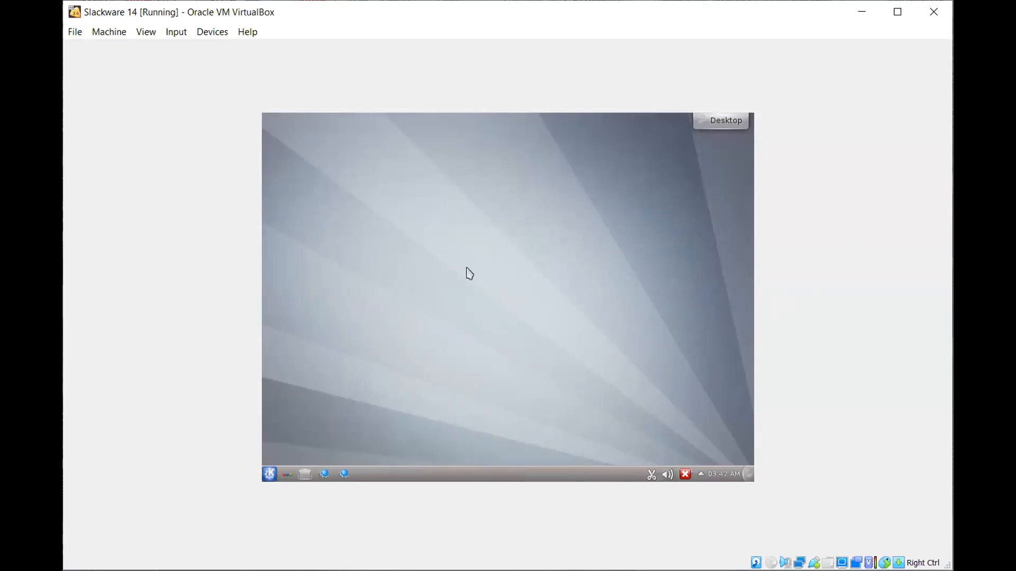
# Launch Terminal Emulator from the K menu's Applications > Utilities list.
pyautogui.click(271, 473)
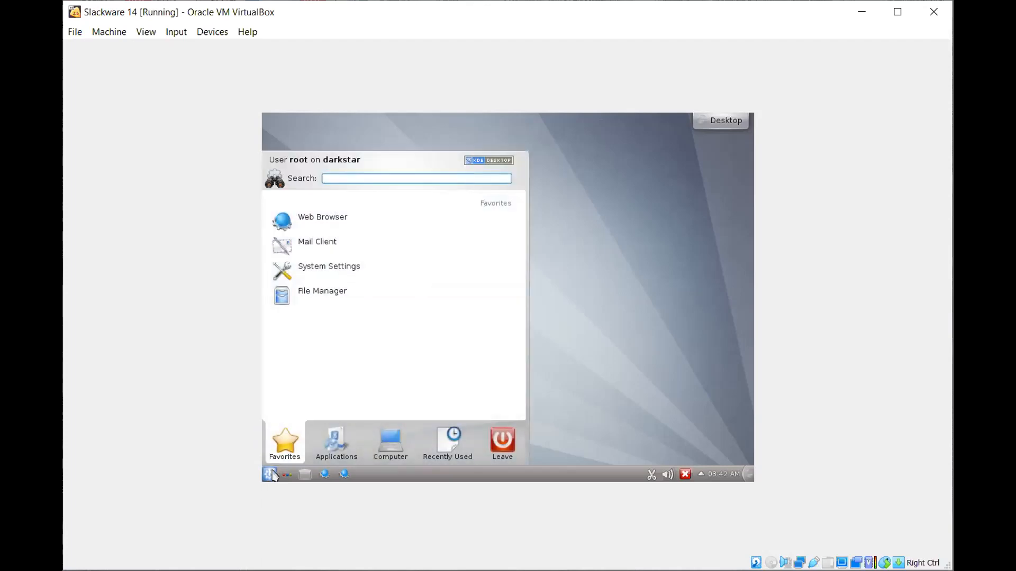
pyautogui.click(333, 440)
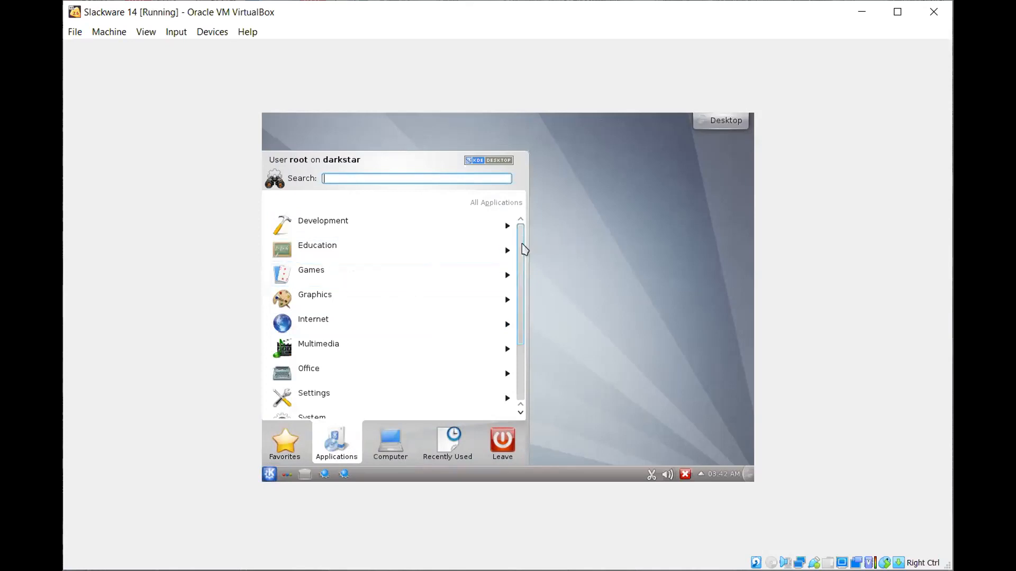
pyautogui.moveTo(522, 244); pyautogui.dragTo(522, 305)
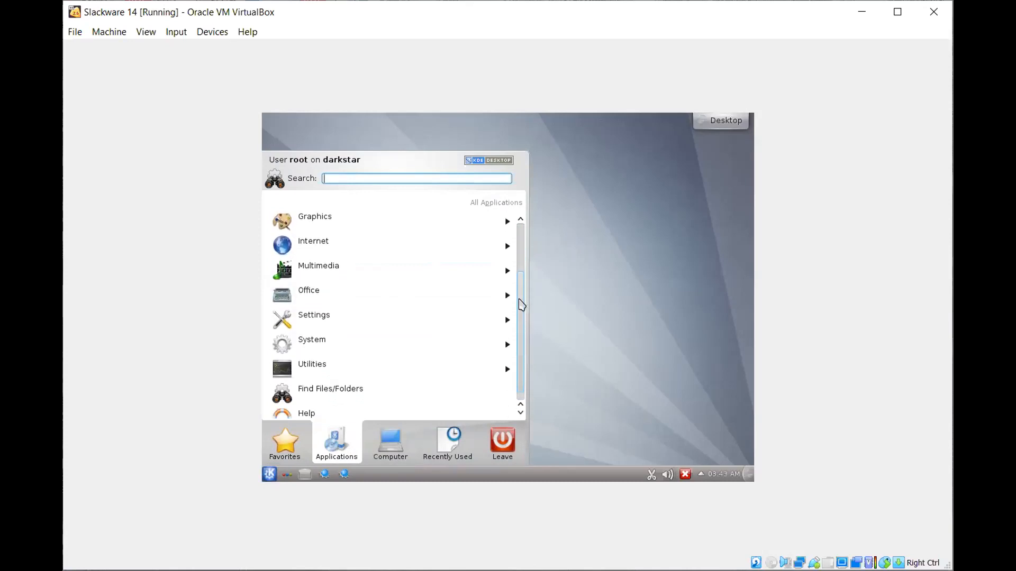
pyautogui.click(384, 357)
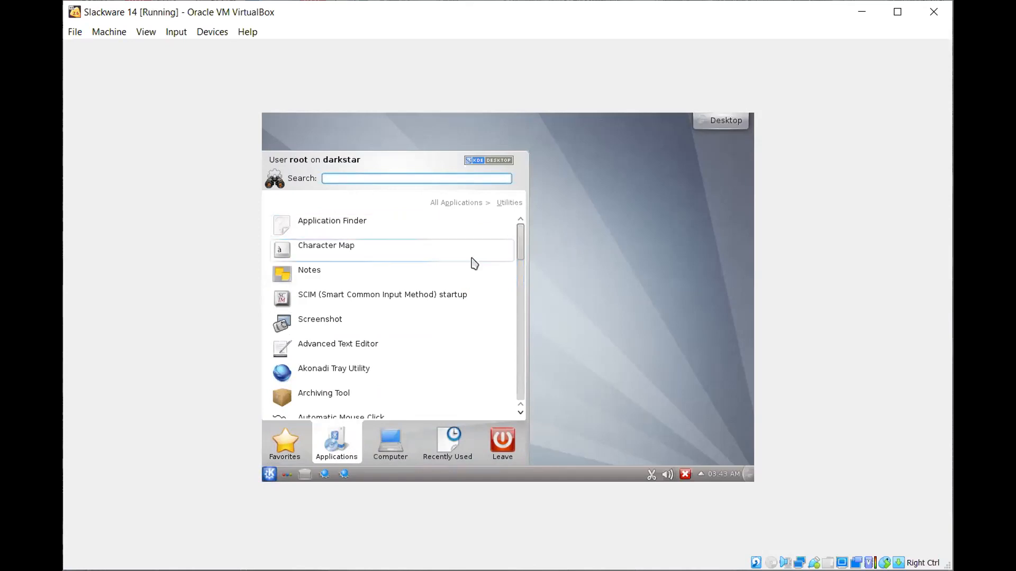
pyautogui.moveTo(517, 252); pyautogui.dragTo(520, 389)
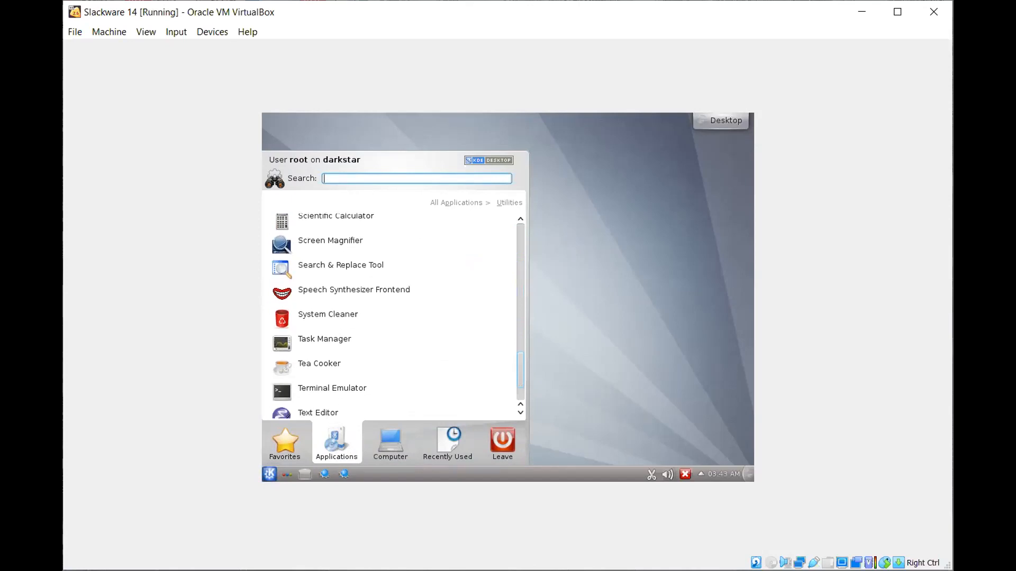
pyautogui.click(312, 392)
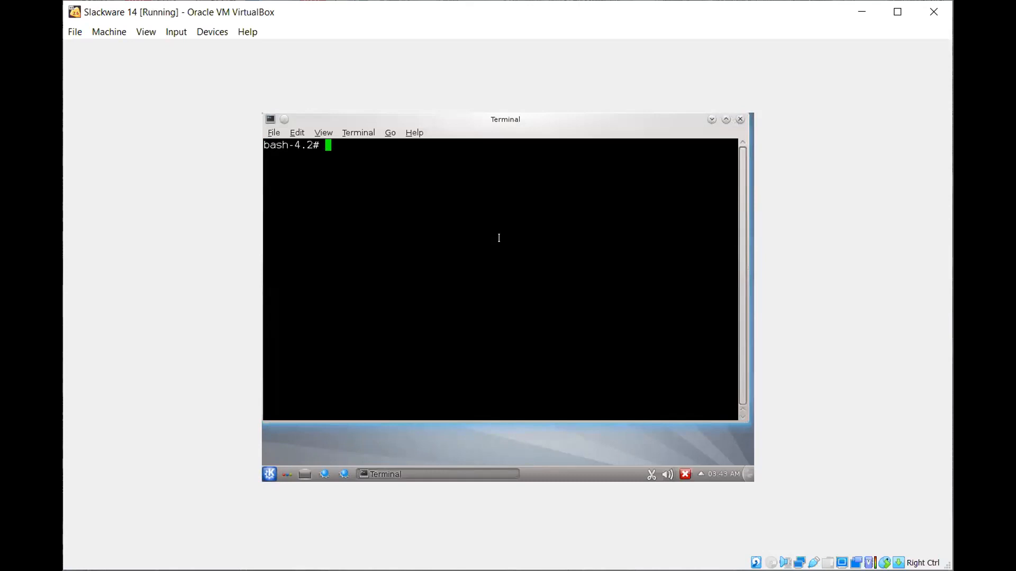
# Print the working directory with pwd and change into /usr/local/bin/.
pyautogui.write('pwd')
pyautogui.press('Return')
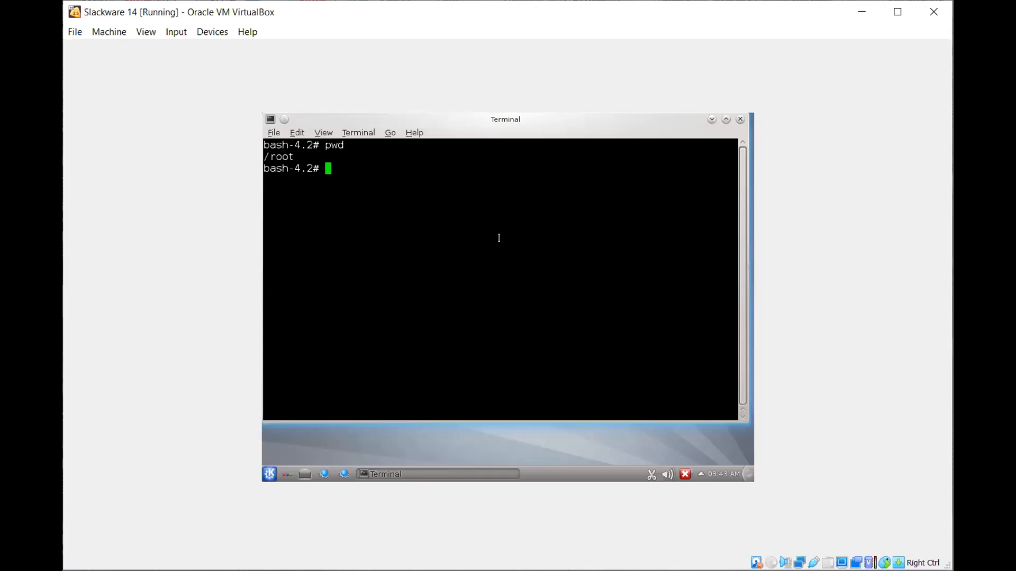
pyautogui.write('cd /usr/local/')
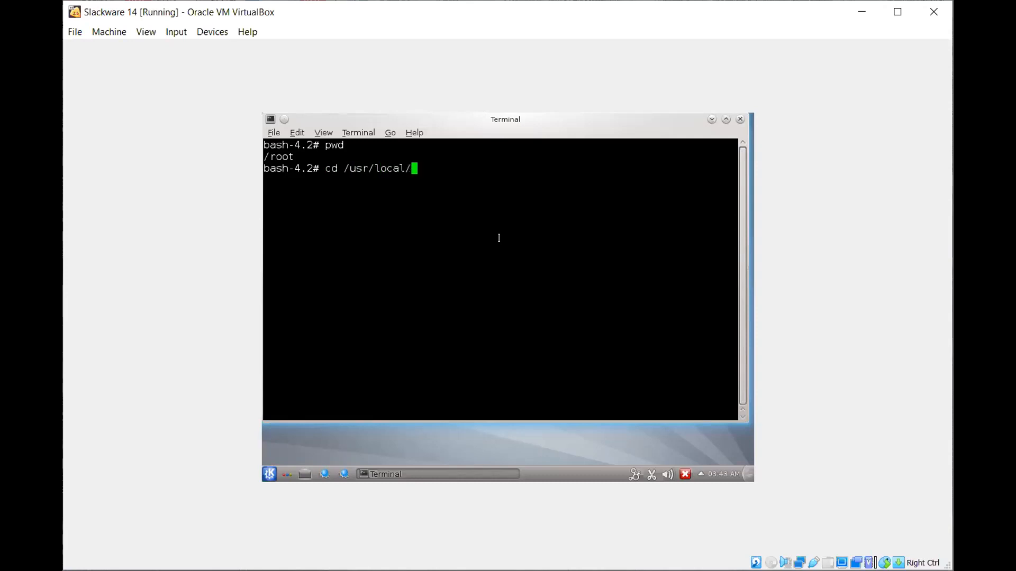
pyautogui.press('Tab')
pyautogui.press('Tab')
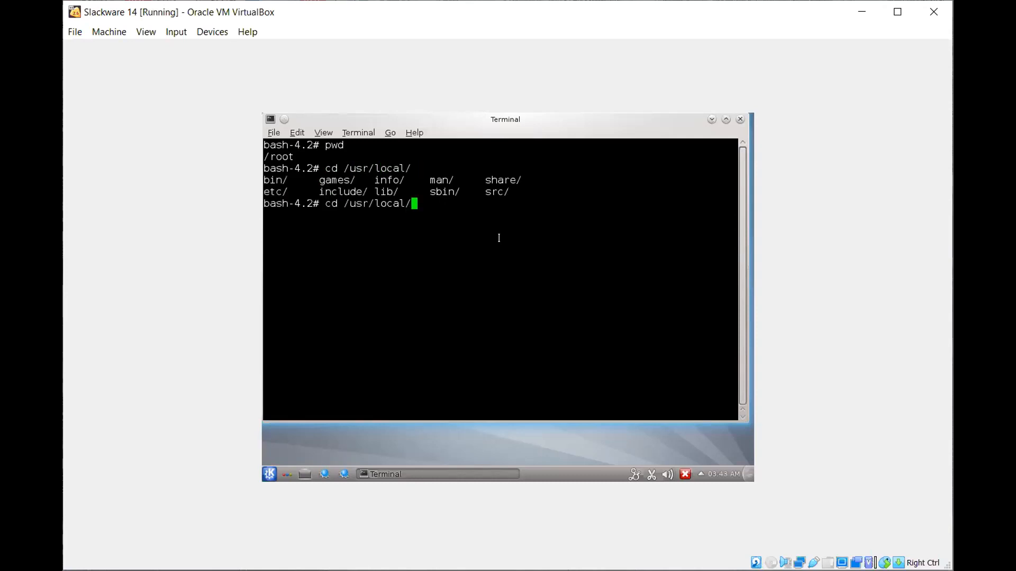
pyautogui.write('bin/')
pyautogui.press('Return')
# List /usr/local/bin in detail with ls -al, then close the terminal window.
pyautogui.write('ls -al')
pyautogui.press('Return')
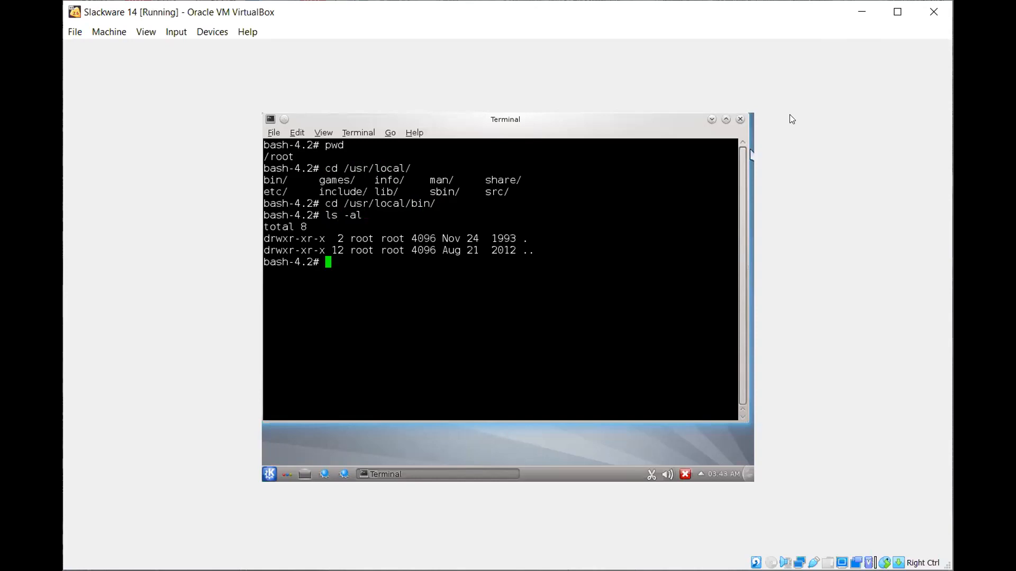
pyautogui.click(740, 119)
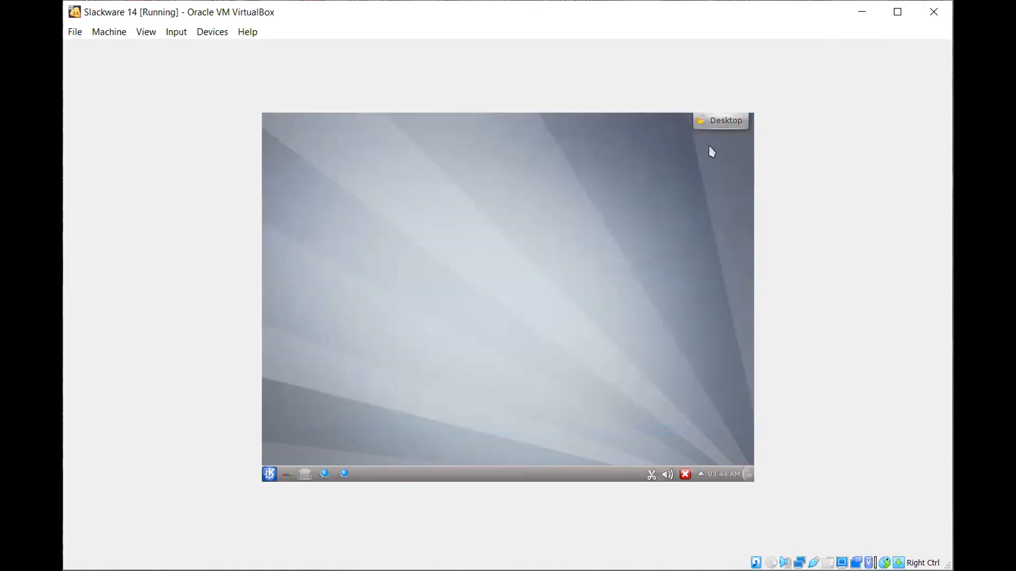